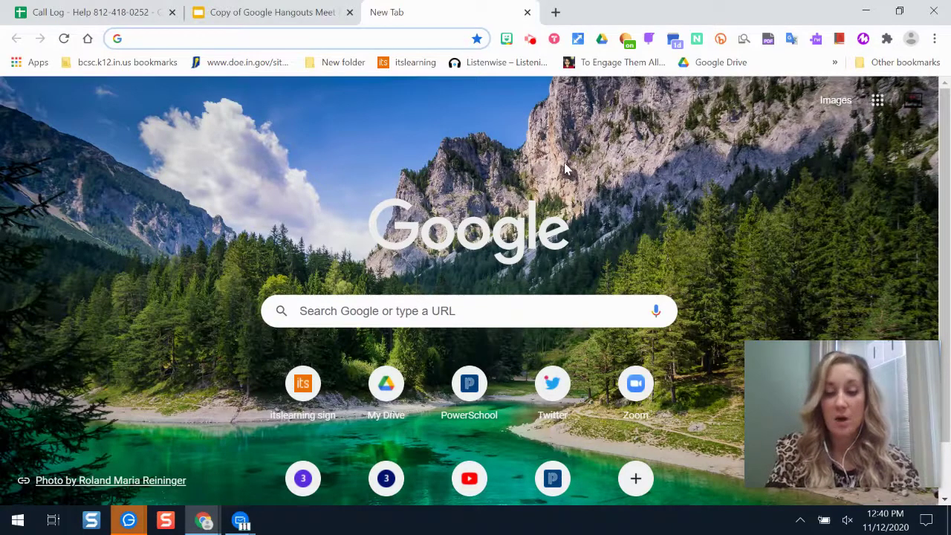
Open Google Meet in the Chrome tab through the Google apps grid.
{"action": "left_click", "coordinate": [359, 40]}
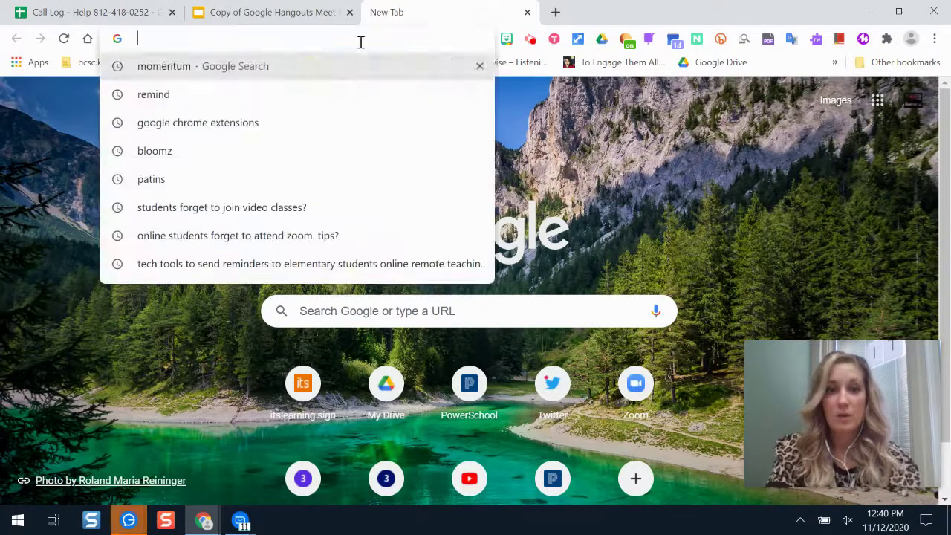
{"action": "type", "text": "meet."}
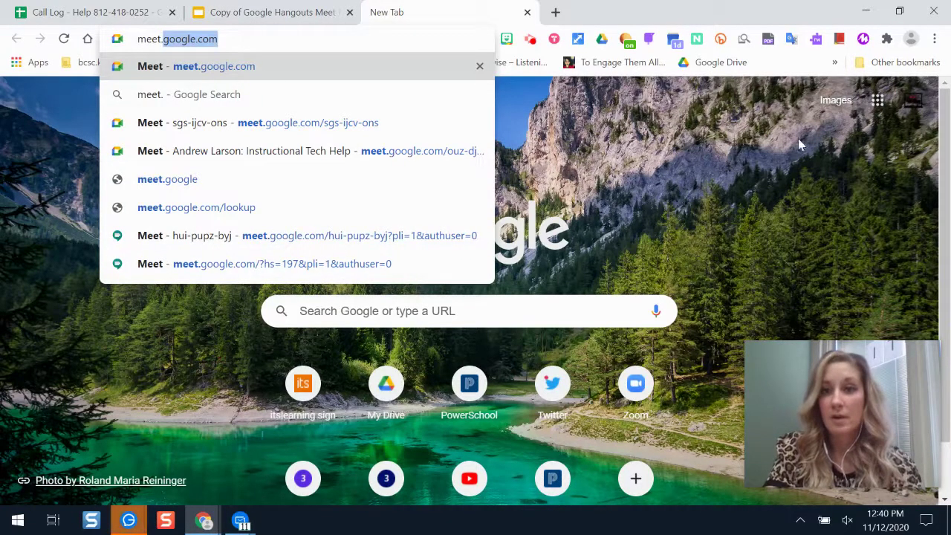
{"action": "left_click", "coordinate": [882, 102]}
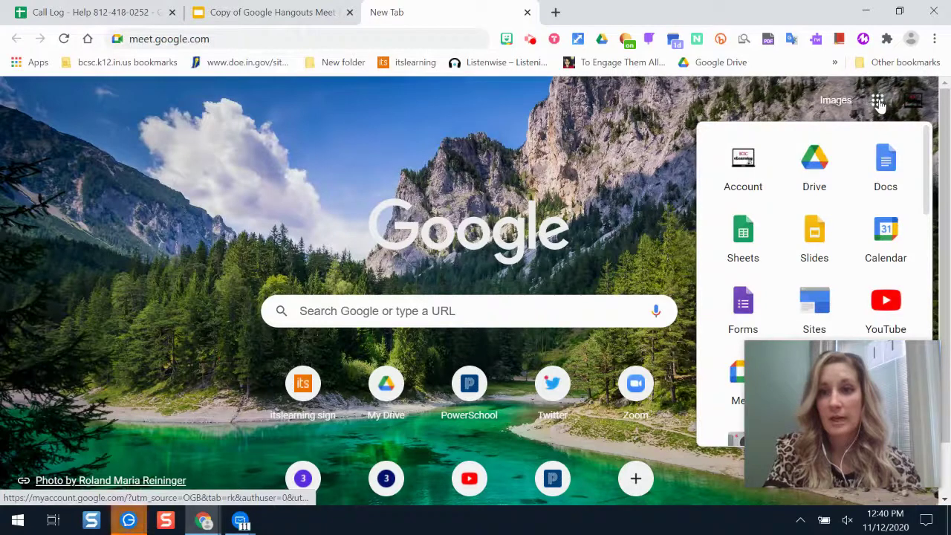
{"action": "left_click_drag", "start_coordinate": [926, 142], "coordinate": [924, 193]}
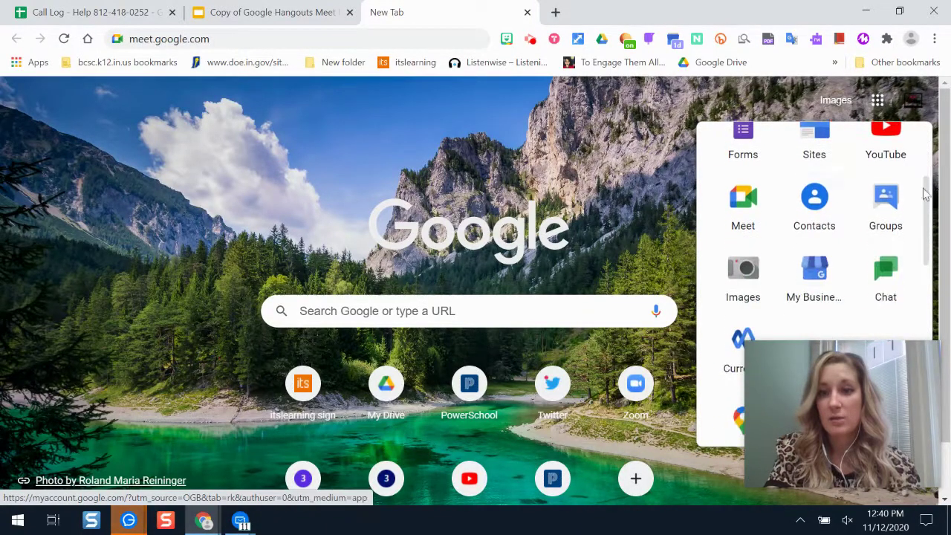
{"action": "left_click", "coordinate": [743, 213]}
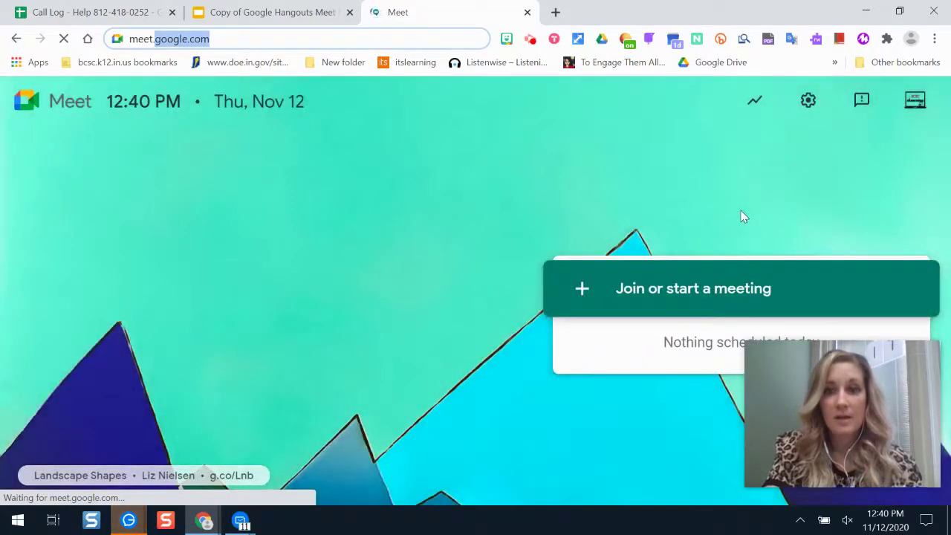
Open the 'Join or start a meeting' prompt and focus its empty meeting code field.
{"action": "left_click_drag", "start_coordinate": [846, 441], "coordinate": [141, 217]}
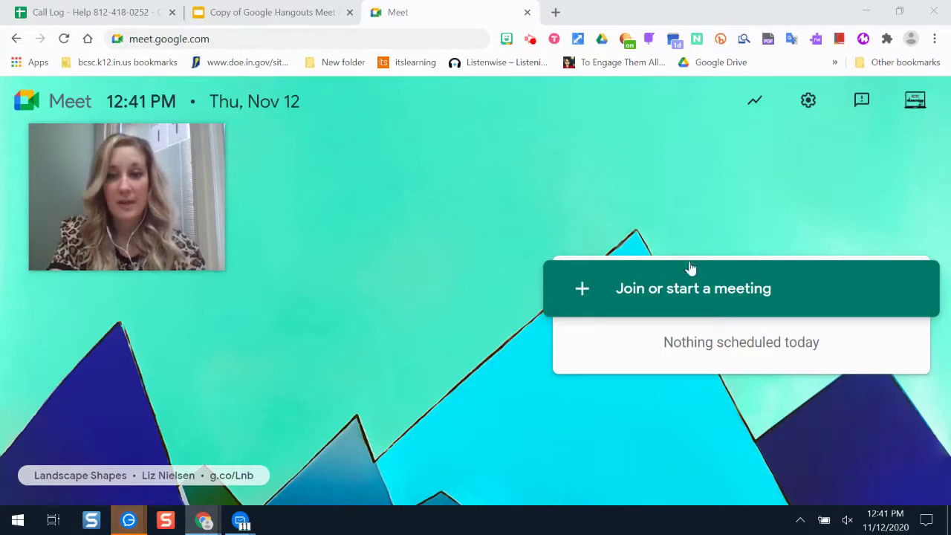
{"action": "left_click", "coordinate": [670, 288]}
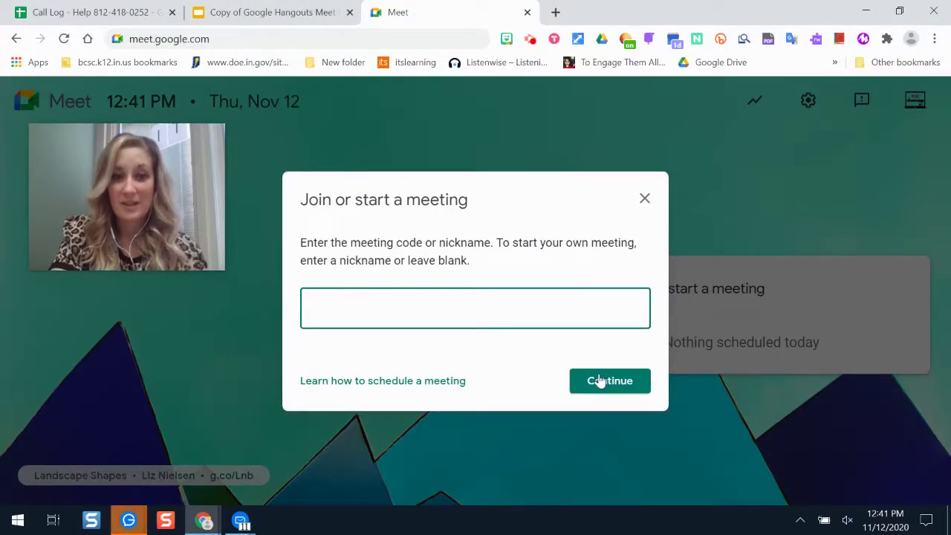
{"action": "mouse_move", "coordinate": [152, 173]}
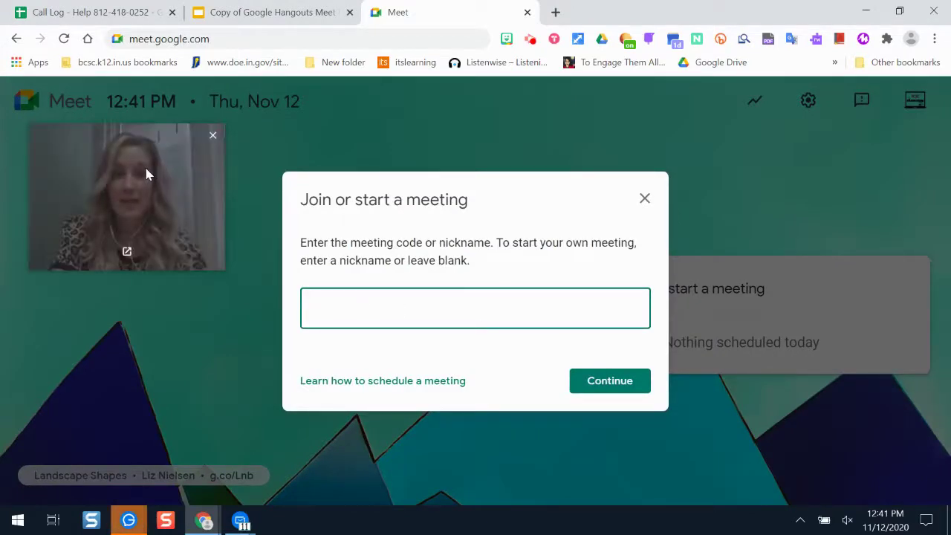
{"action": "left_click", "coordinate": [126, 251]}
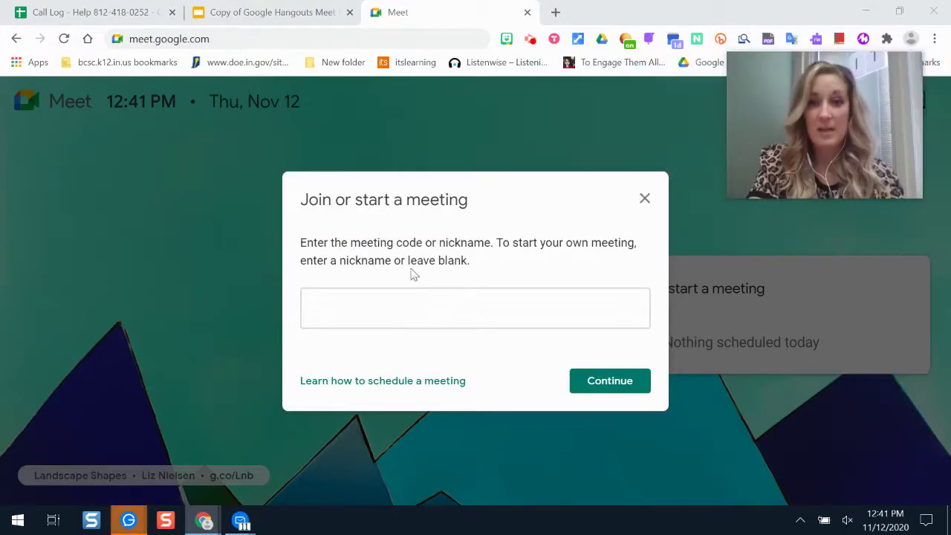
{"action": "left_click", "coordinate": [353, 308]}
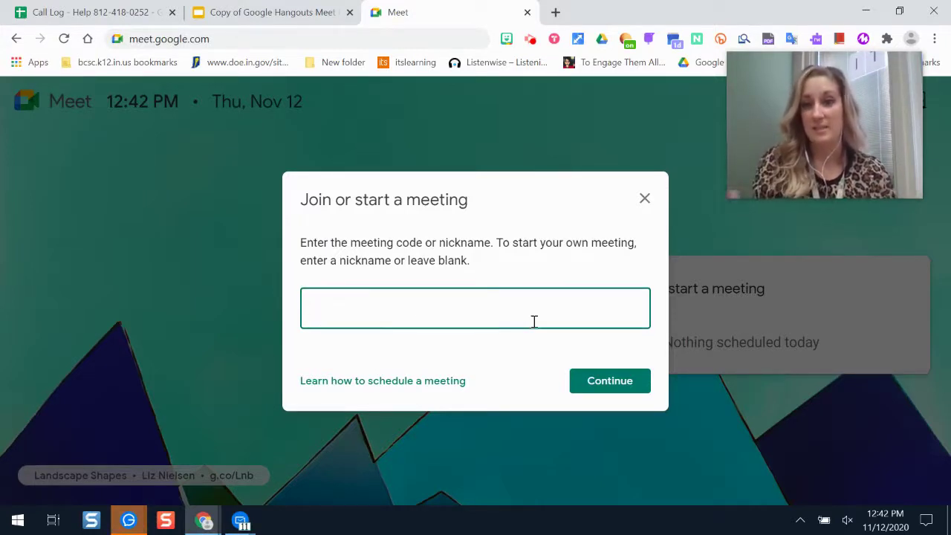
Continue with the nickname '1stperiodhistory' and turn the camera and microphone off.
{"action": "type", "text": "1stp"}
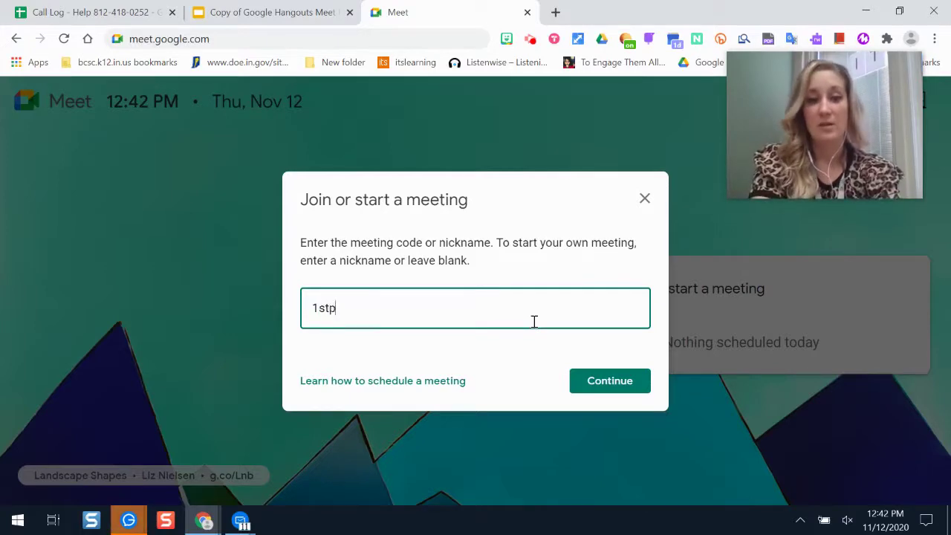
{"action": "type", "text": "eriodhistory"}
{"action": "left_click", "coordinate": [610, 378]}
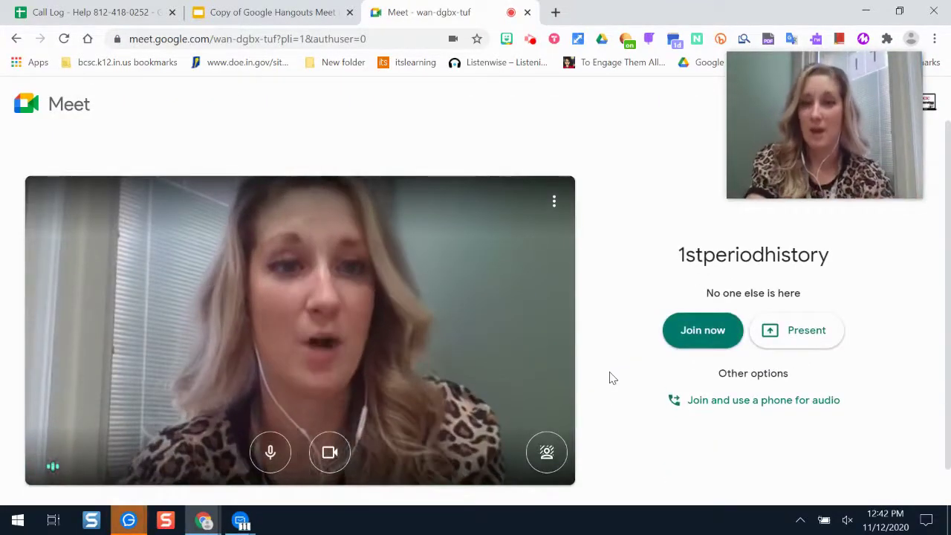
{"action": "left_click", "coordinate": [331, 450]}
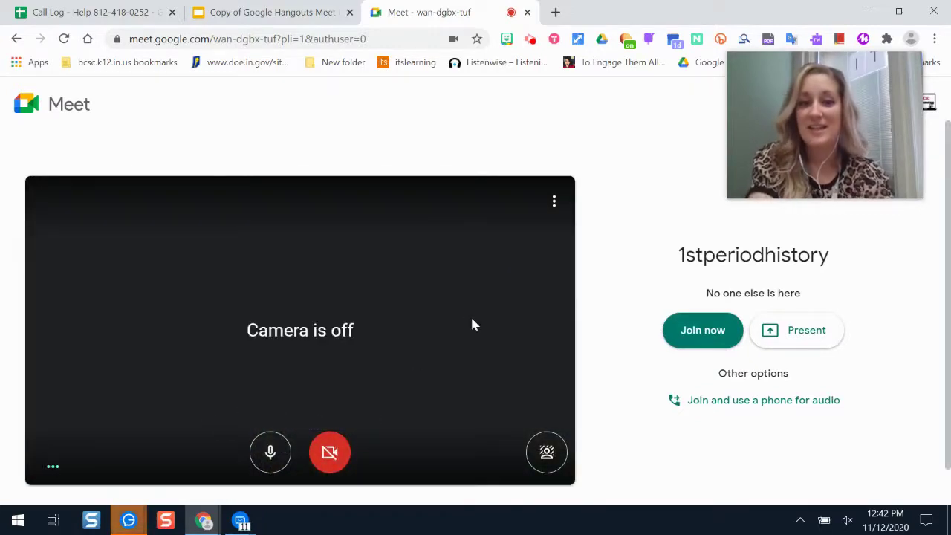
{"action": "left_click", "coordinate": [271, 452]}
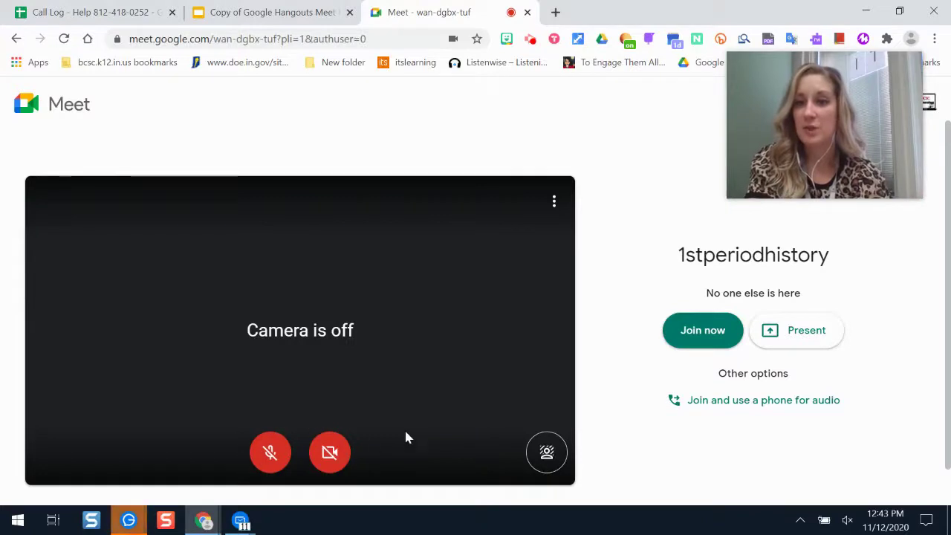
Join the 1stperiodhistory call and dismiss the Add others prompt.
{"action": "left_click", "coordinate": [698, 339]}
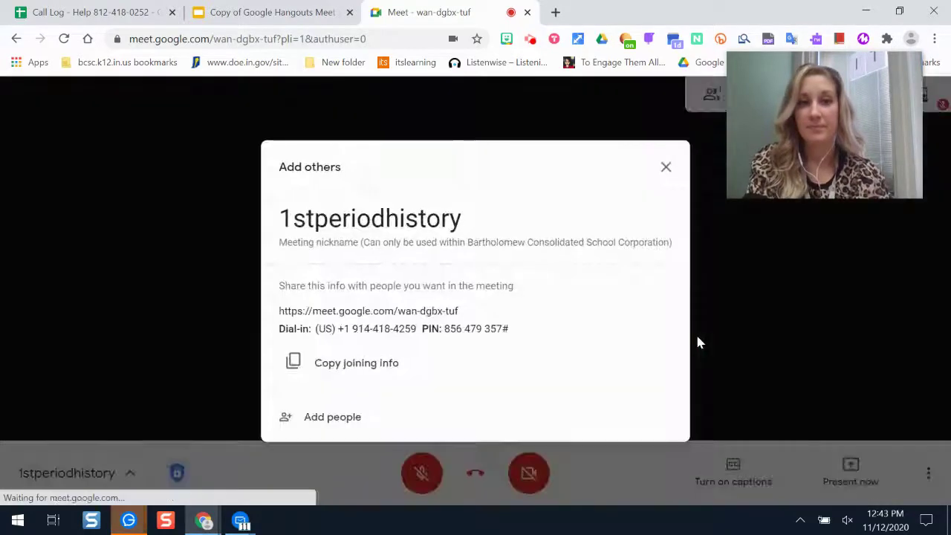
{"action": "left_click_drag", "start_coordinate": [837, 139], "coordinate": [746, 119]}
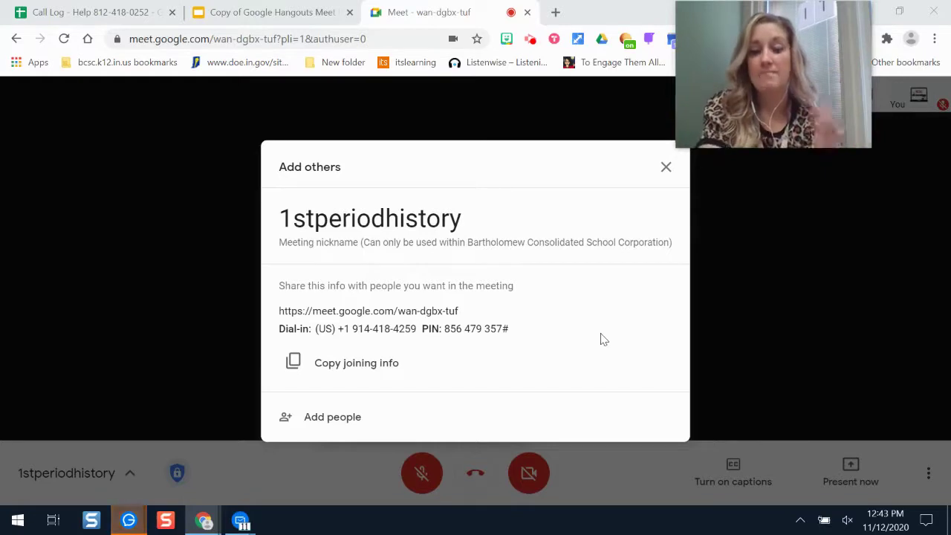
{"action": "left_click", "coordinate": [668, 168]}
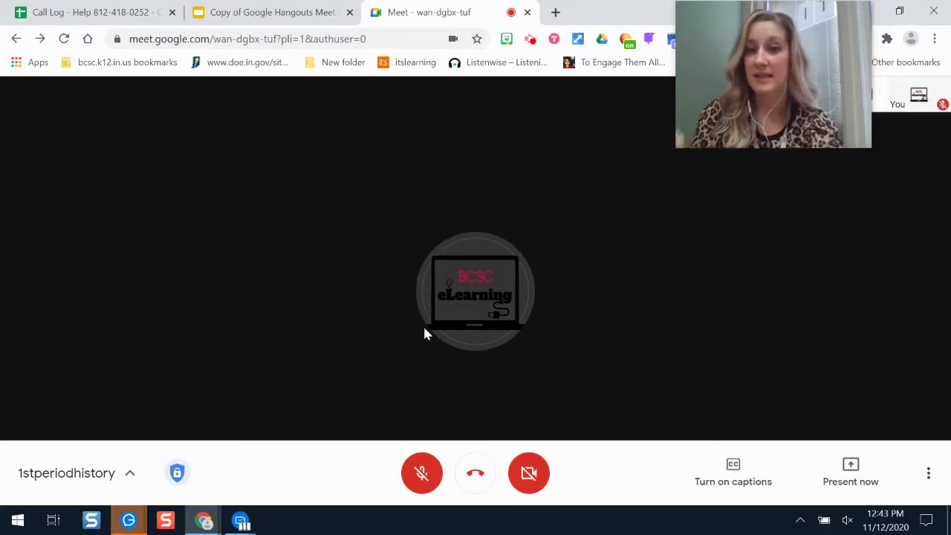
Select the meeting link in the meeting details, then open a new browser tab.
{"action": "left_click", "coordinate": [121, 477]}
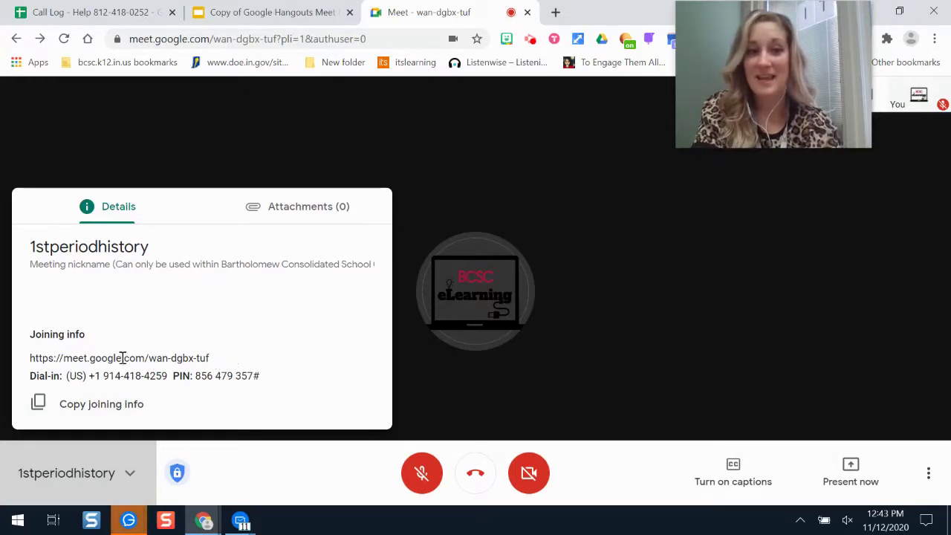
{"action": "left_click_drag", "start_coordinate": [217, 359], "coordinate": [25, 361]}
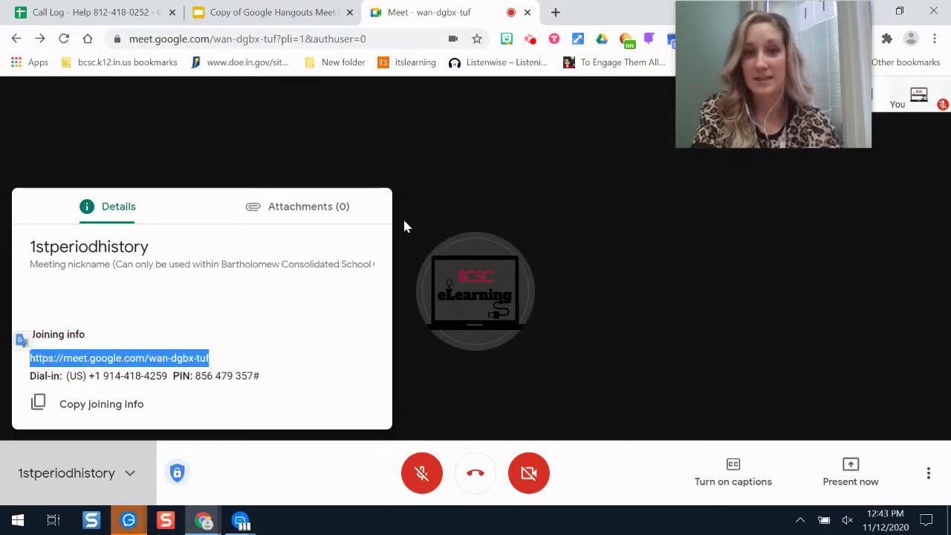
{"action": "left_click", "coordinate": [414, 136]}
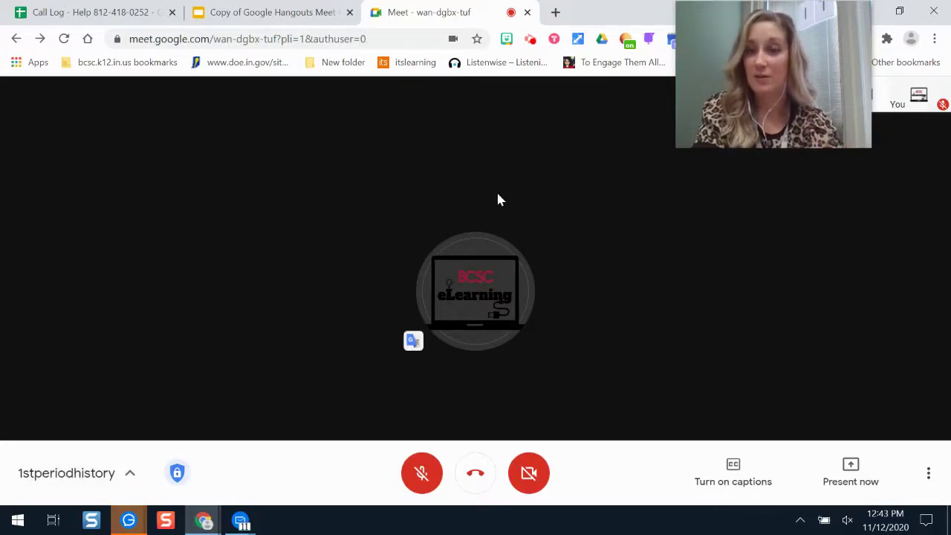
{"action": "left_click", "coordinate": [558, 13]}
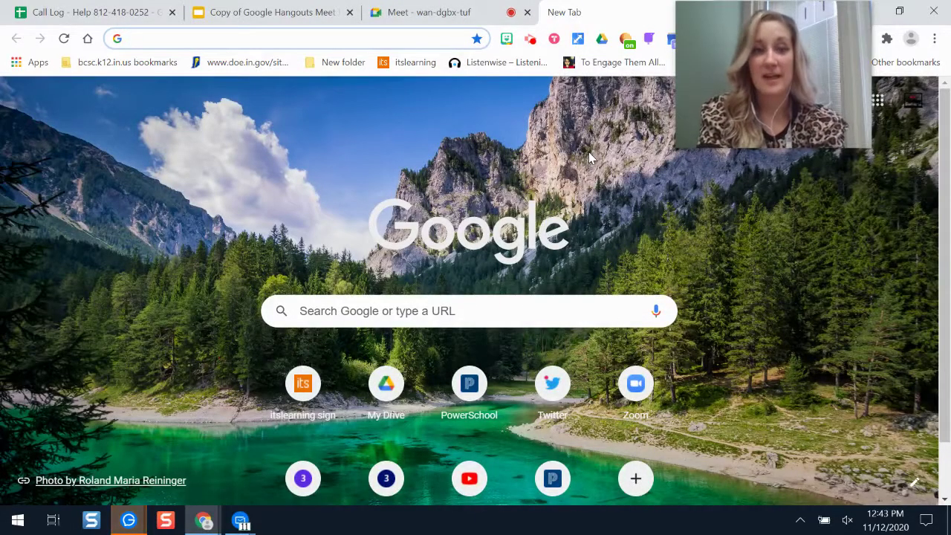
Load meet.google.com in the new tab.
{"action": "type", "text": "meet.google.c"}
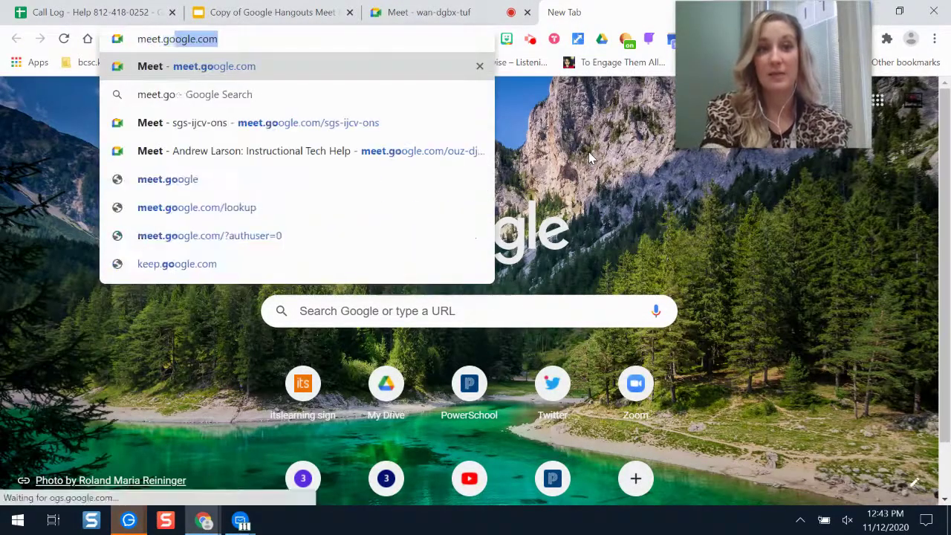
{"action": "key", "text": "BackSpace"}
{"action": "type", "text": "om"}
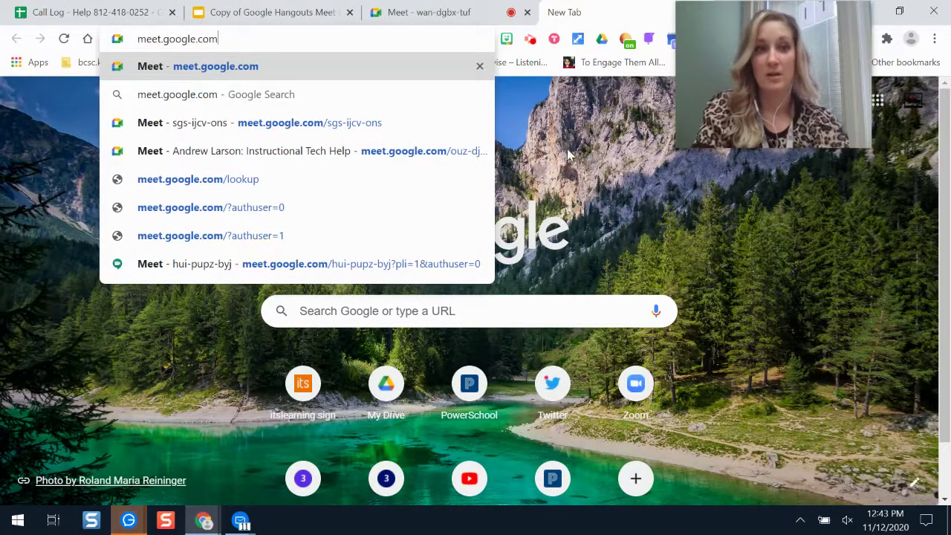
{"action": "left_click", "coordinate": [269, 66]}
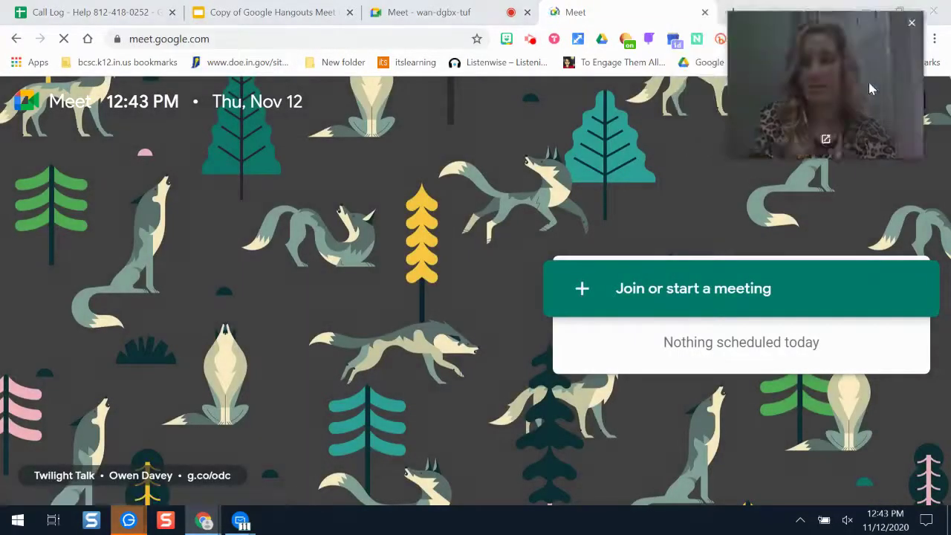
Dismiss the Join or start prompt and close the extra Meet tab.
{"action": "left_click", "coordinate": [580, 289]}
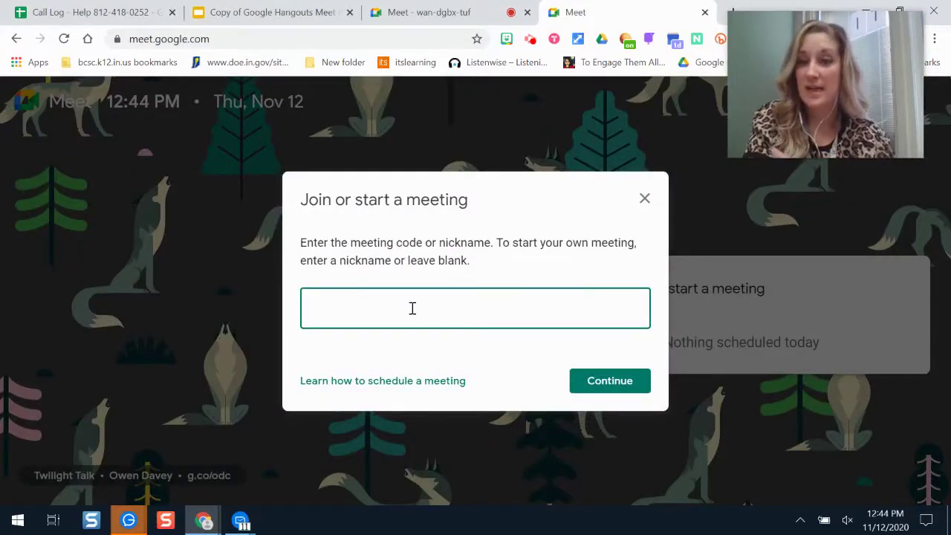
{"action": "left_click", "coordinate": [645, 199]}
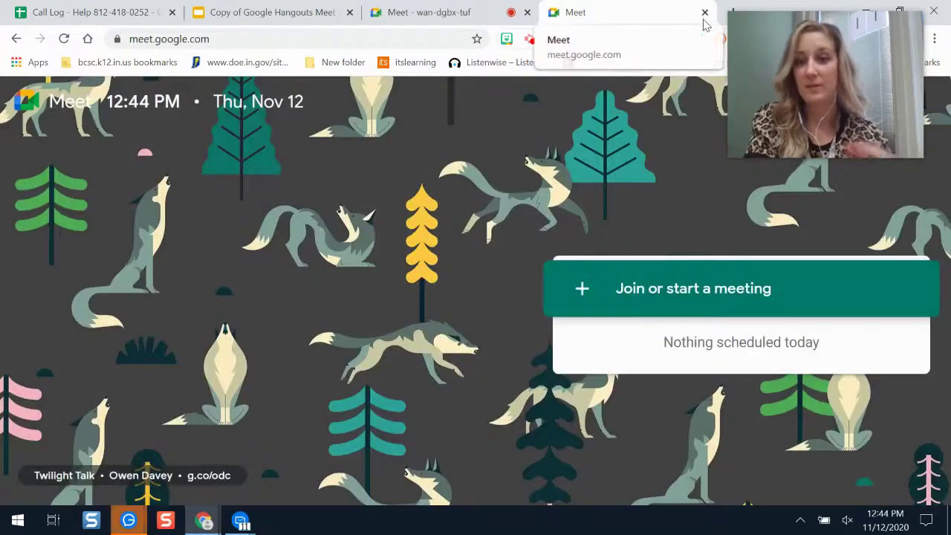
{"action": "left_click", "coordinate": [704, 15]}
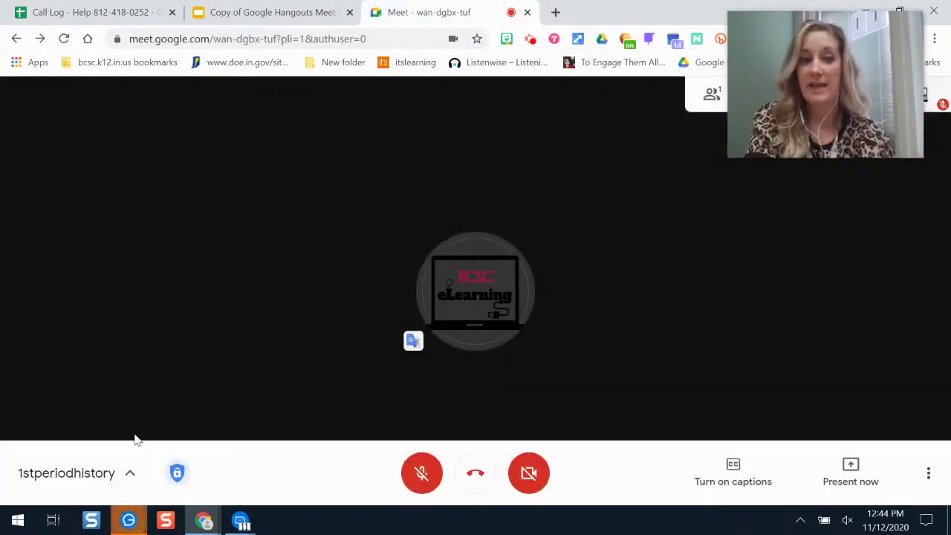
Close the meeting details panel, then toggle live captions on and back off.
{"action": "left_click", "coordinate": [130, 472]}
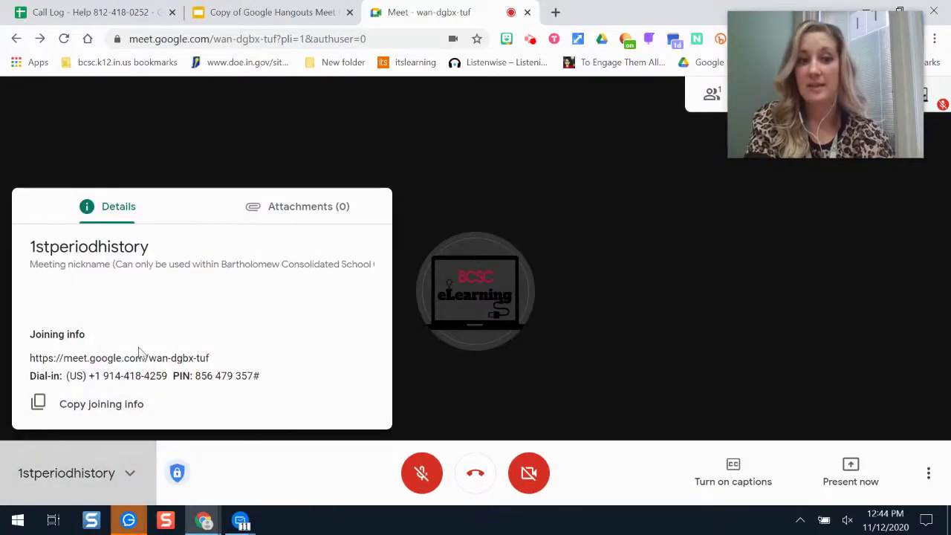
{"action": "left_click", "coordinate": [577, 199]}
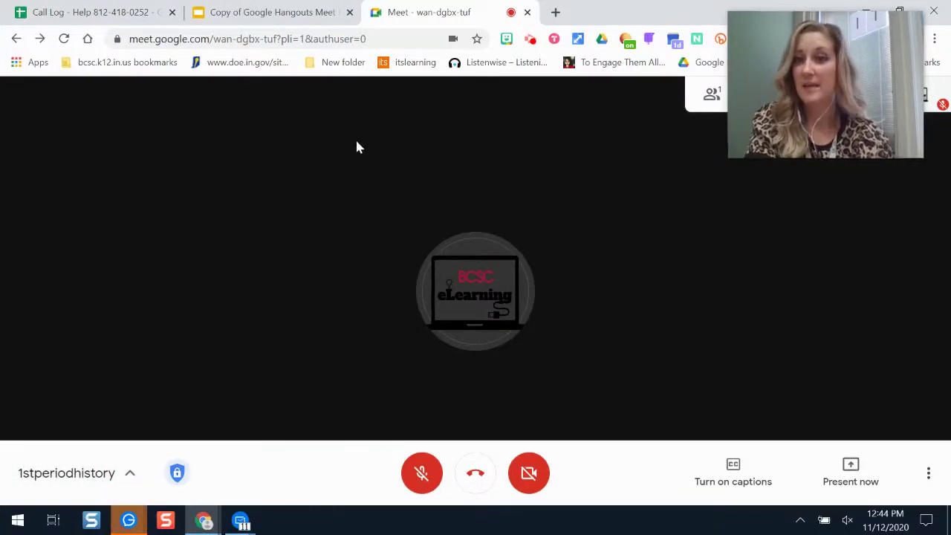
{"action": "left_click_drag", "start_coordinate": [868, 28], "coordinate": [189, 89]}
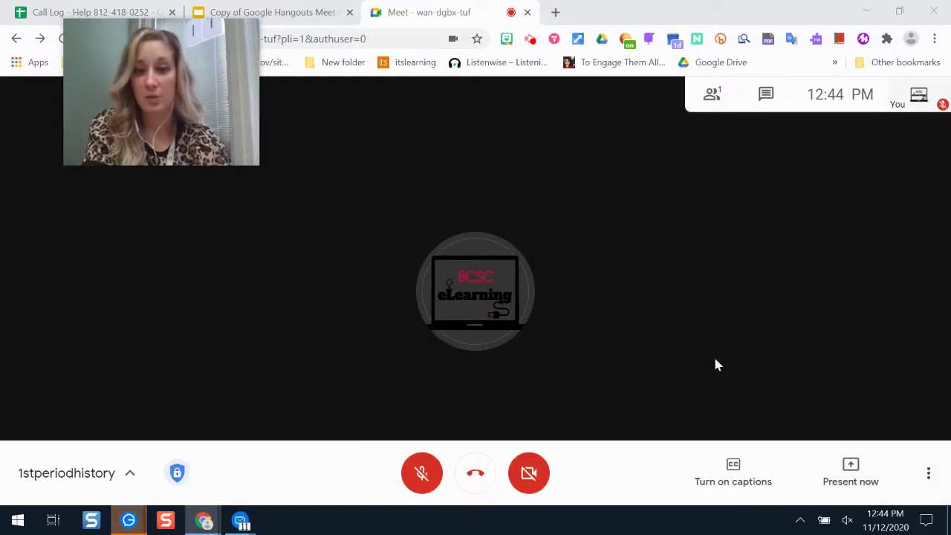
{"action": "left_click", "coordinate": [732, 472]}
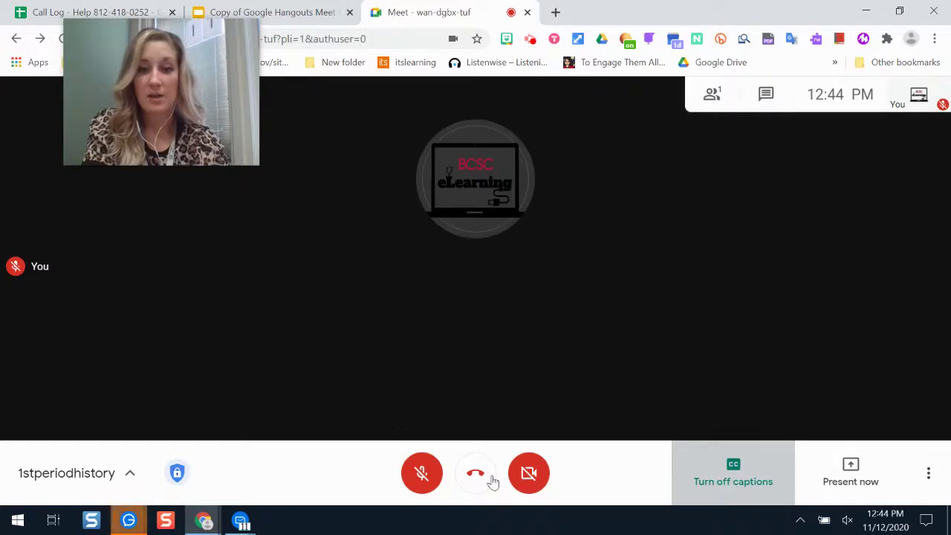
{"action": "left_click", "coordinate": [758, 473]}
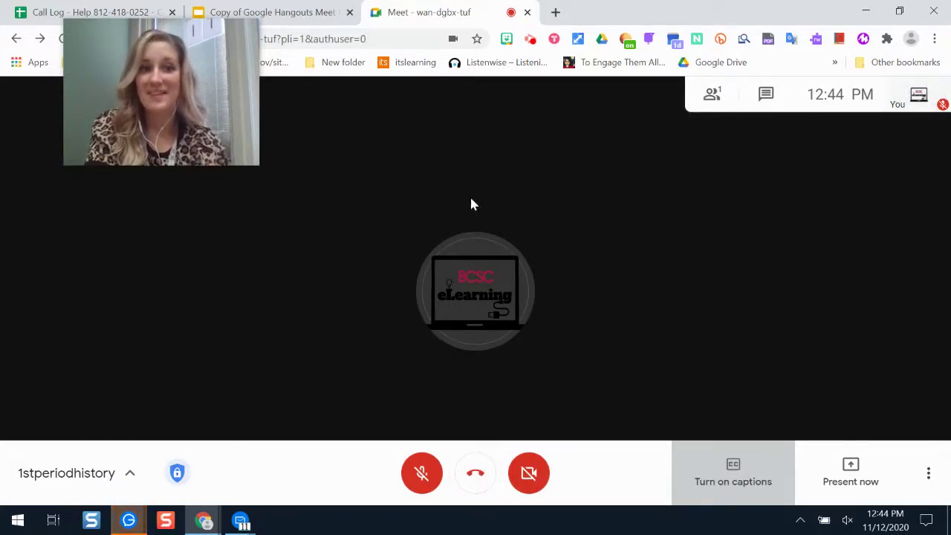
In host controls, block participant screen sharing and chat messages, leaving Quick access on.
{"action": "left_click", "coordinate": [177, 473]}
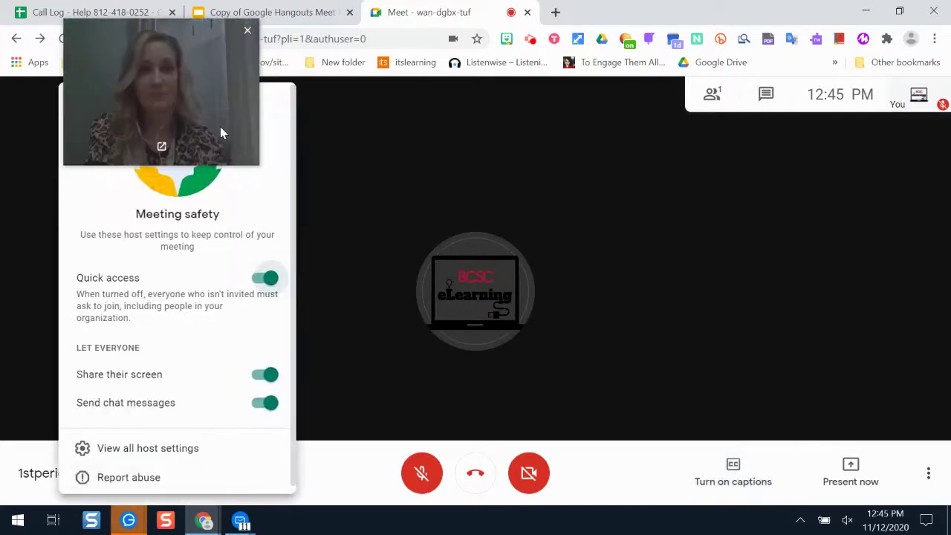
{"action": "left_click_drag", "start_coordinate": [190, 79], "coordinate": [572, 73]}
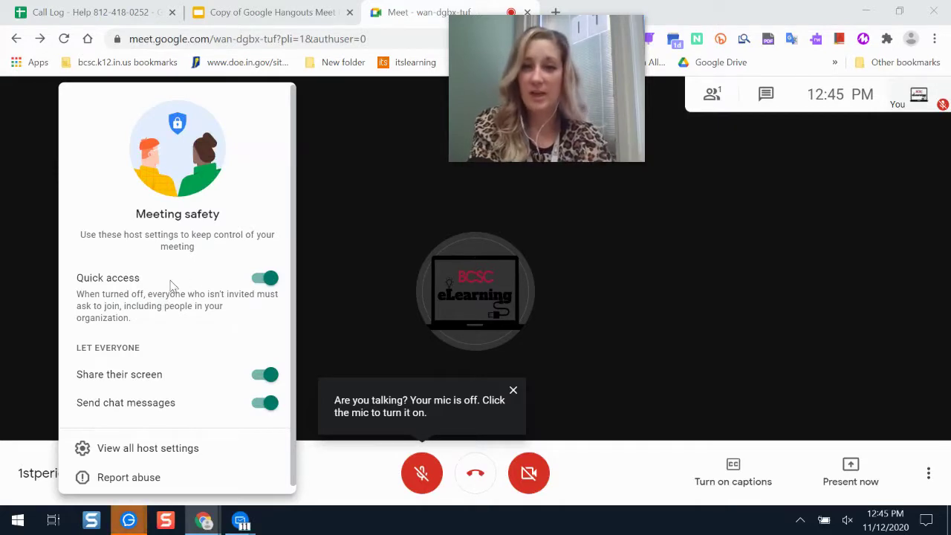
{"action": "left_click", "coordinate": [260, 281]}
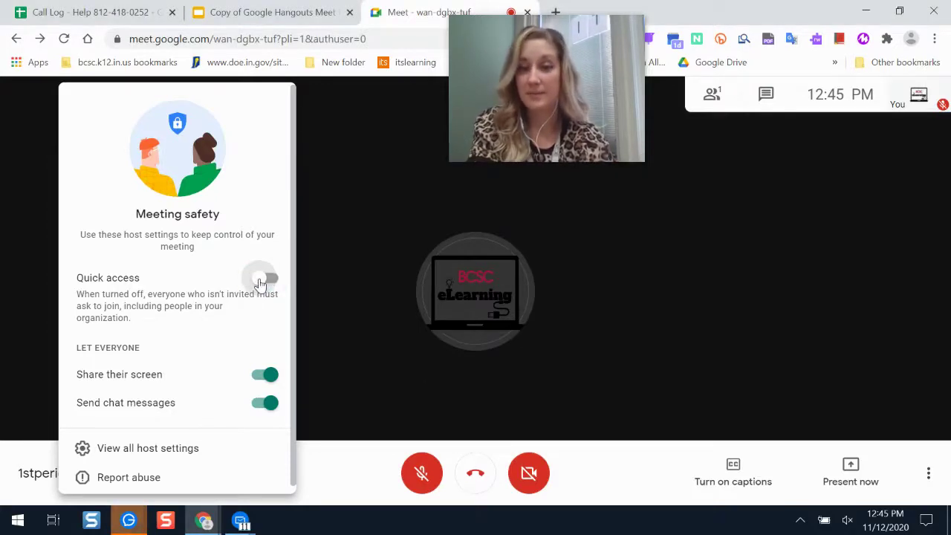
{"action": "left_click", "coordinate": [262, 279]}
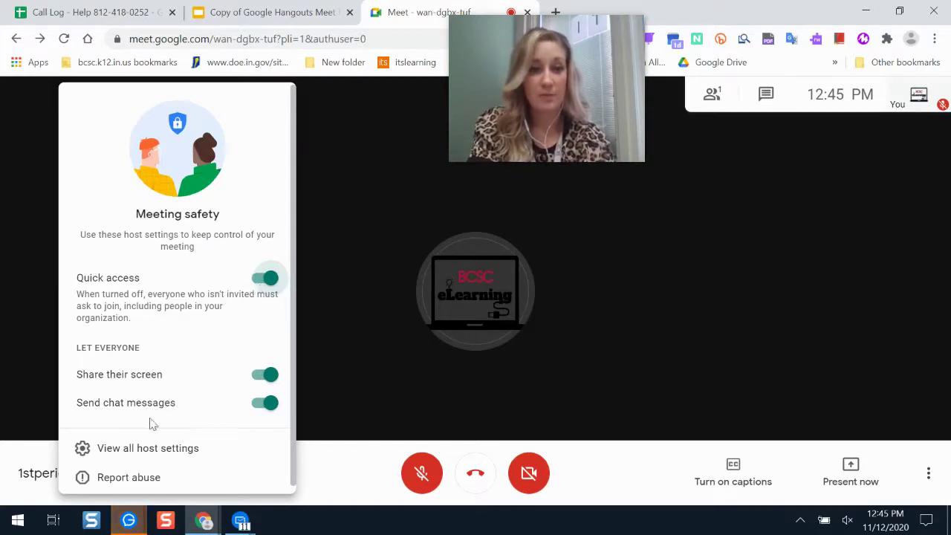
{"action": "left_click", "coordinate": [254, 375]}
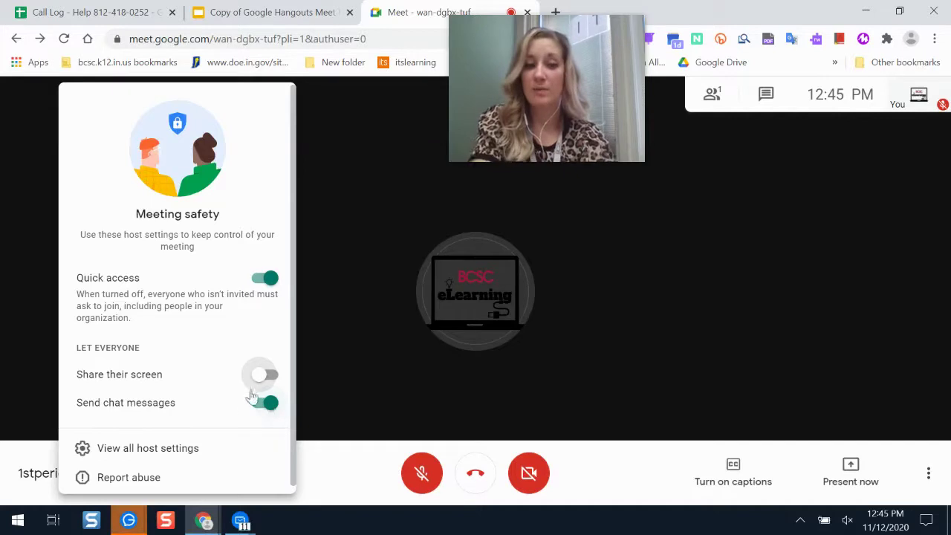
{"action": "left_click", "coordinate": [264, 416]}
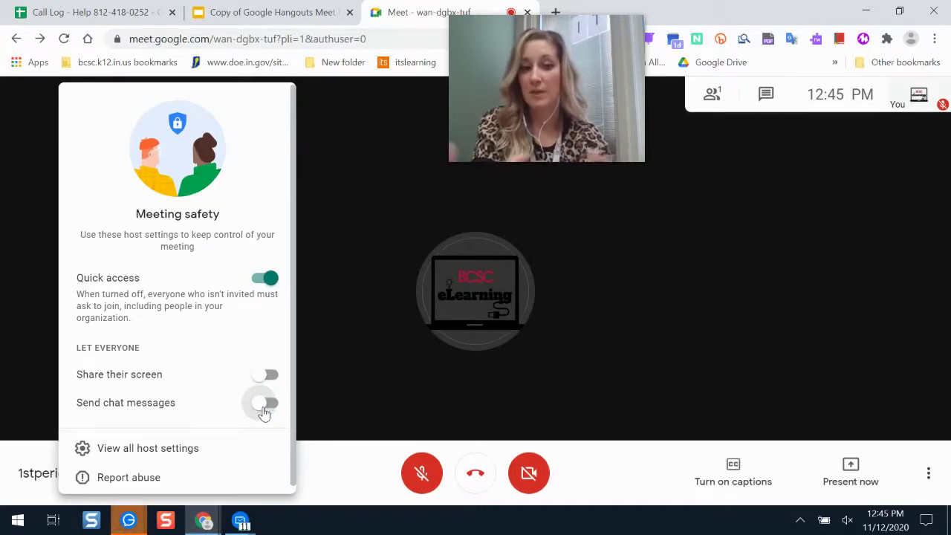
Review the full host control settings, then show the meeting details.
{"action": "left_click", "coordinate": [162, 456]}
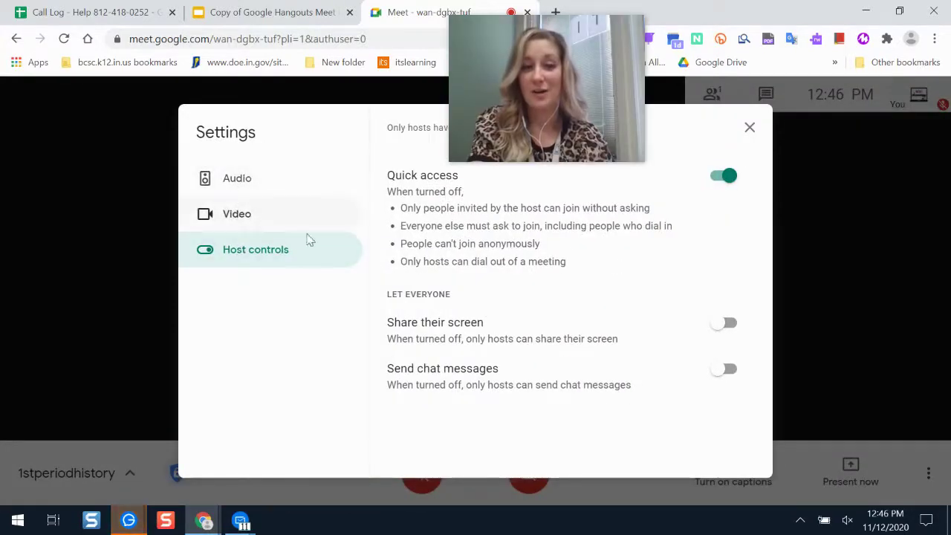
{"action": "left_click", "coordinate": [749, 128]}
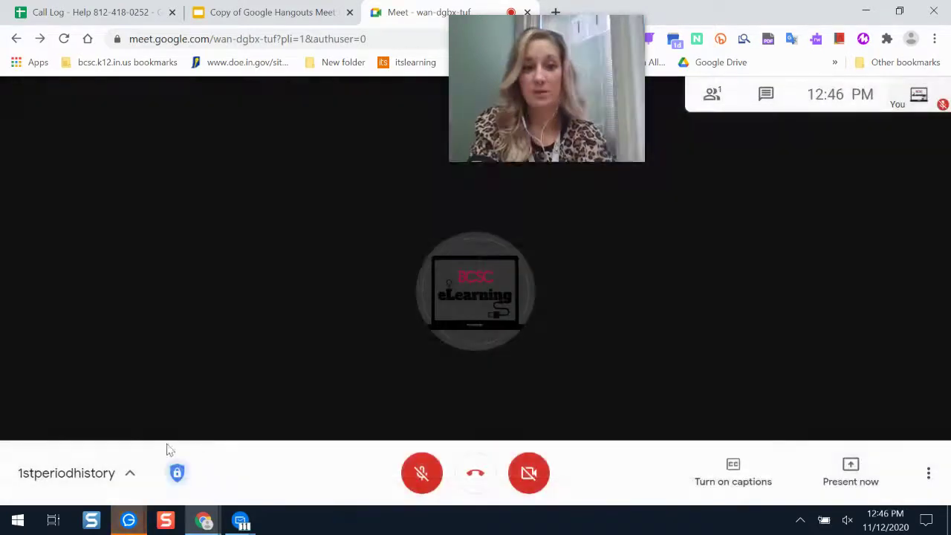
{"action": "left_click", "coordinate": [138, 473]}
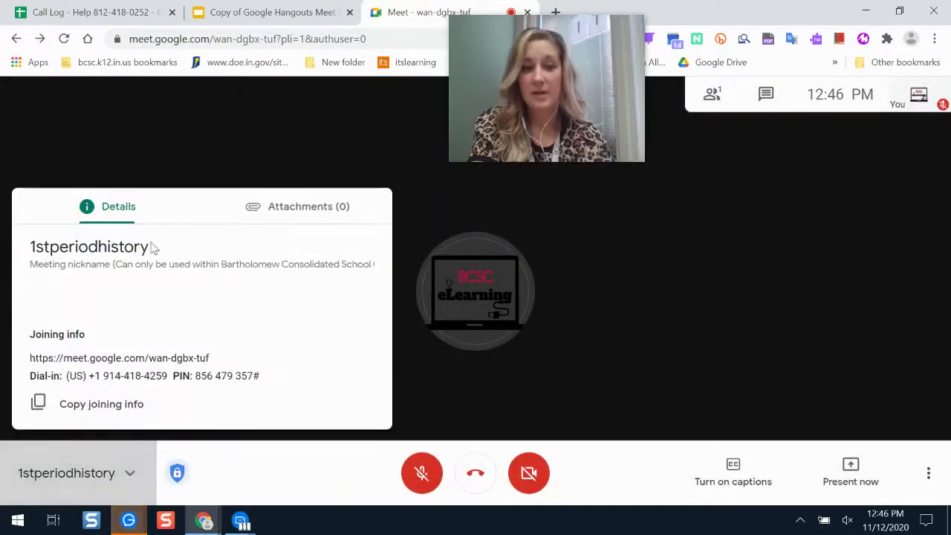
Hide the meeting details, pin your own tile from People, and check the chat panel.
{"action": "left_click", "coordinate": [847, 350]}
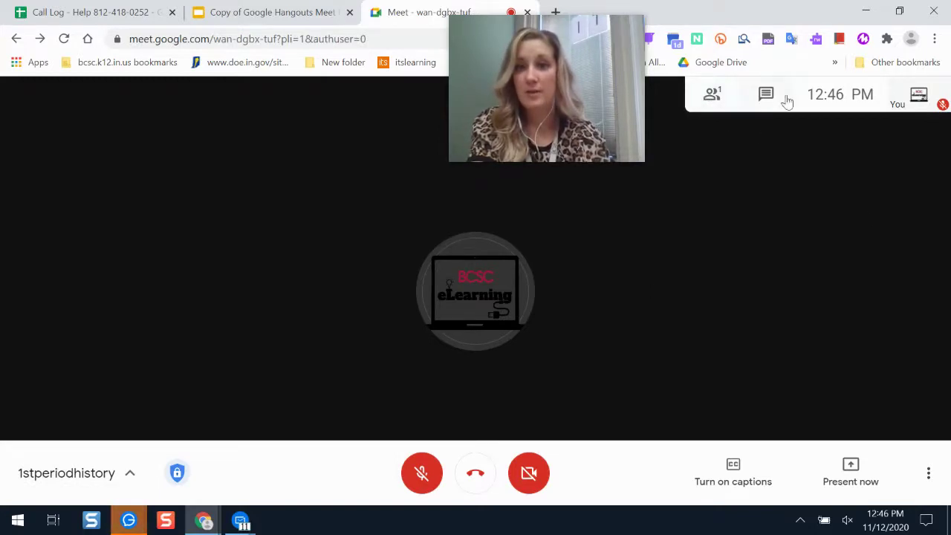
{"action": "left_click", "coordinate": [713, 95]}
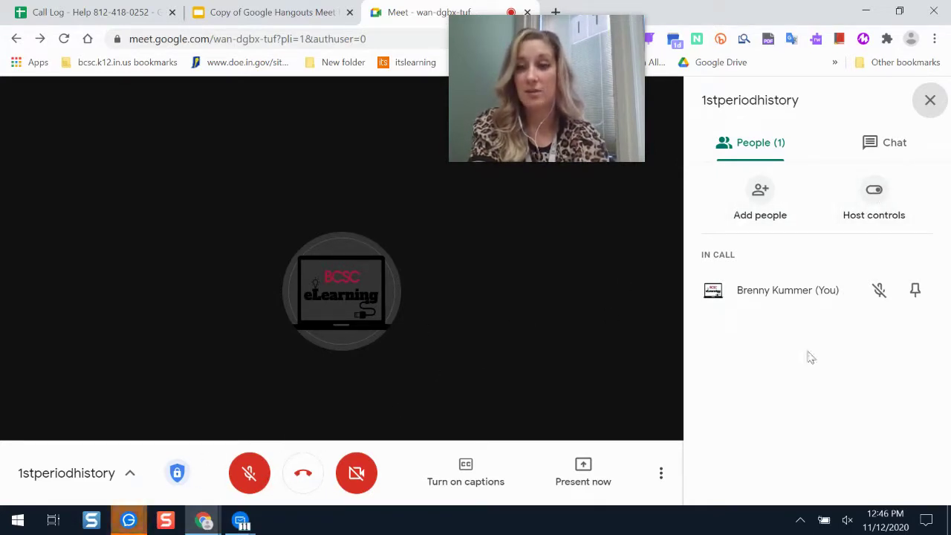
{"action": "left_click", "coordinate": [914, 289]}
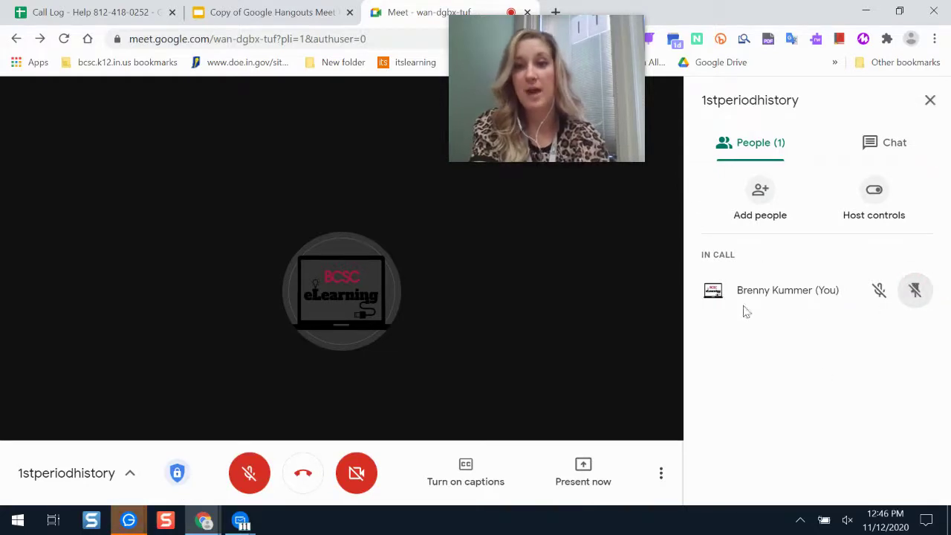
{"action": "left_click", "coordinate": [930, 101]}
{"action": "left_click", "coordinate": [765, 97]}
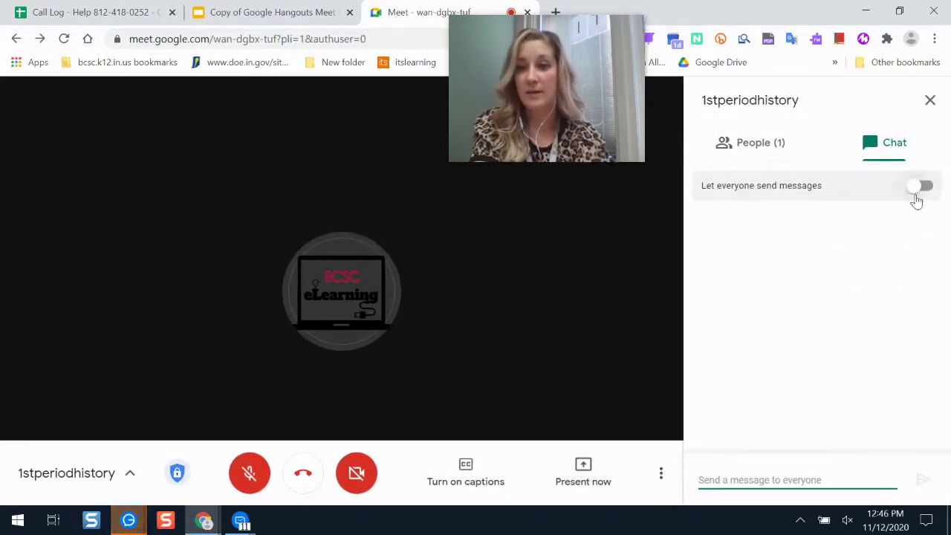
{"action": "left_click", "coordinate": [929, 99]}
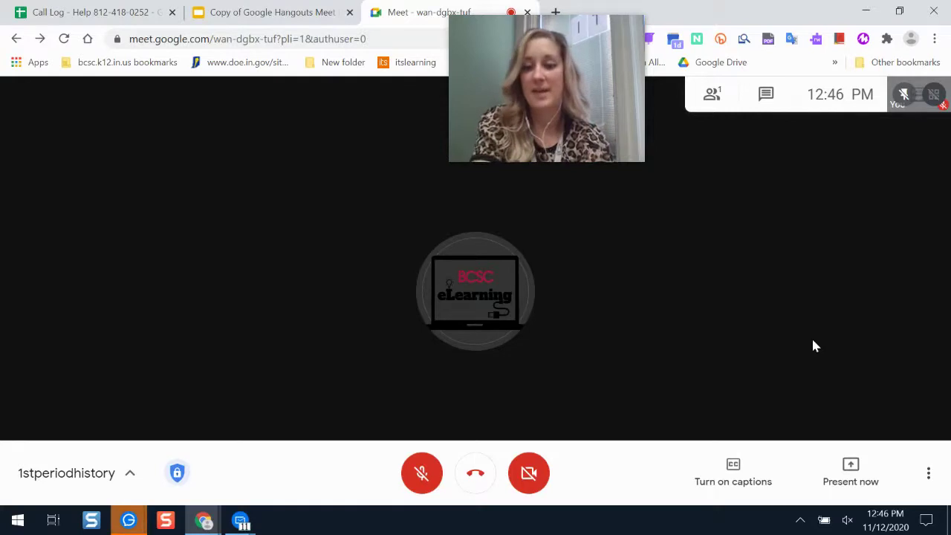
Add a whiteboard from Drive and select the 'Copy of Four Corners' Jam.
{"action": "left_click", "coordinate": [927, 473]}
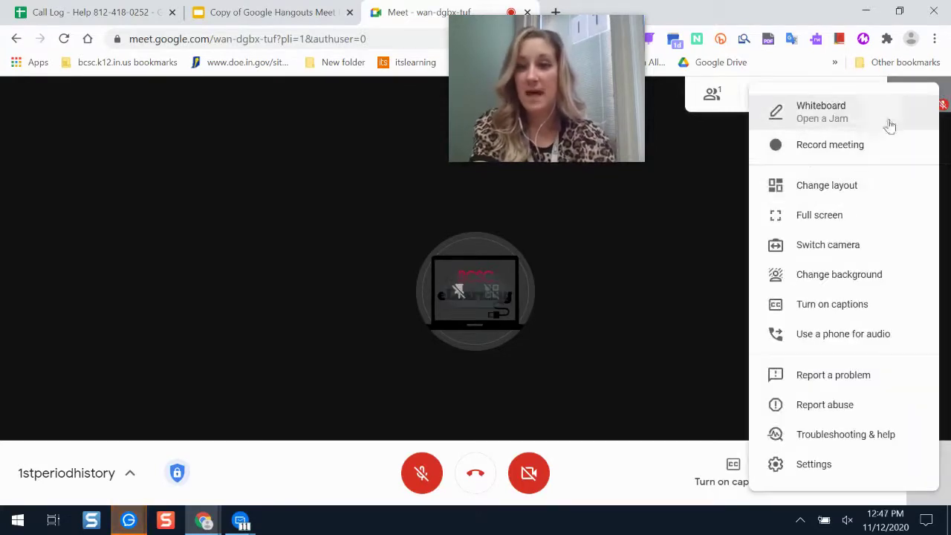
{"action": "left_click", "coordinate": [824, 113]}
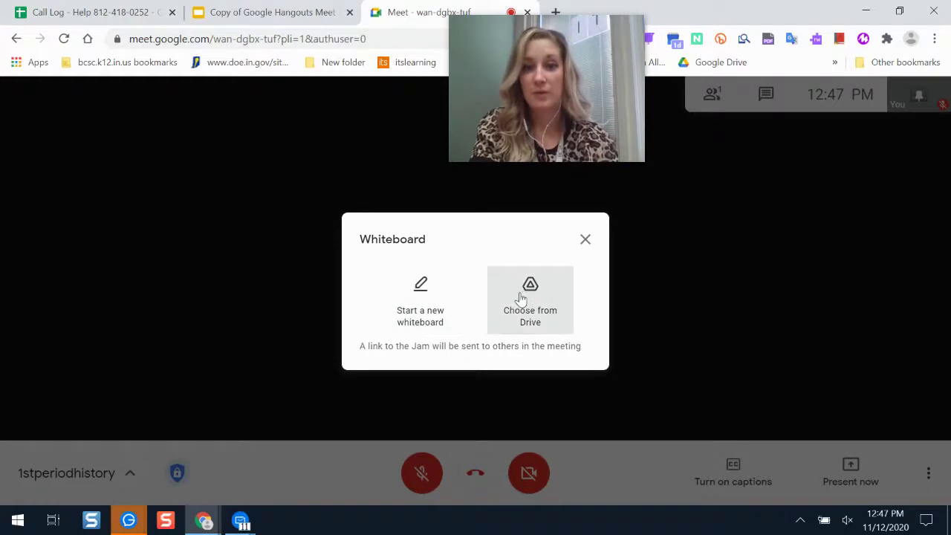
{"action": "left_click", "coordinate": [538, 308]}
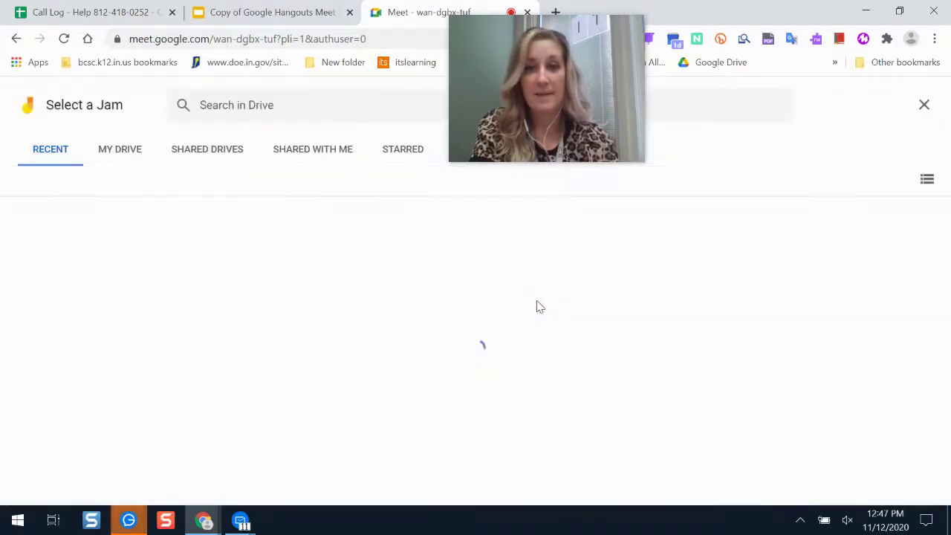
{"action": "left_click_drag", "start_coordinate": [590, 85], "coordinate": [832, 82]}
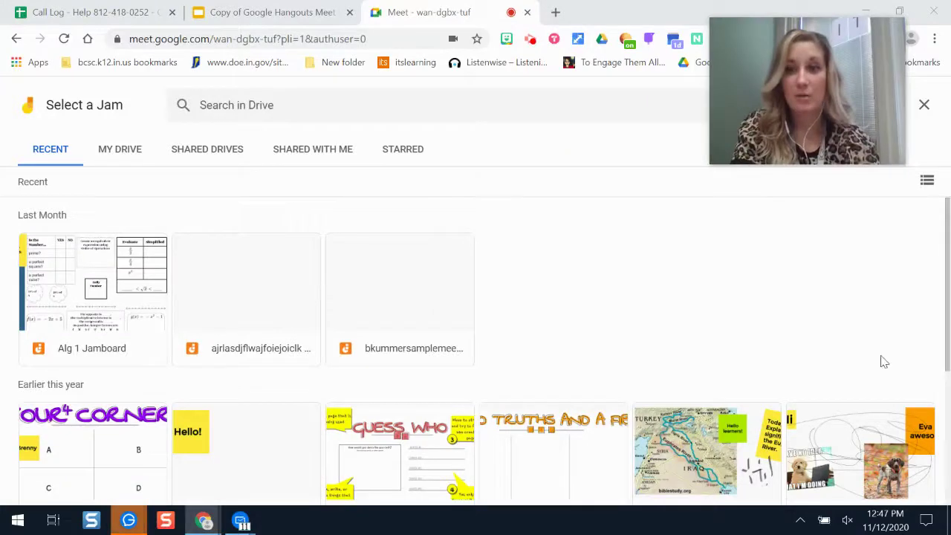
{"action": "left_click_drag", "start_coordinate": [947, 252], "coordinate": [947, 318]}
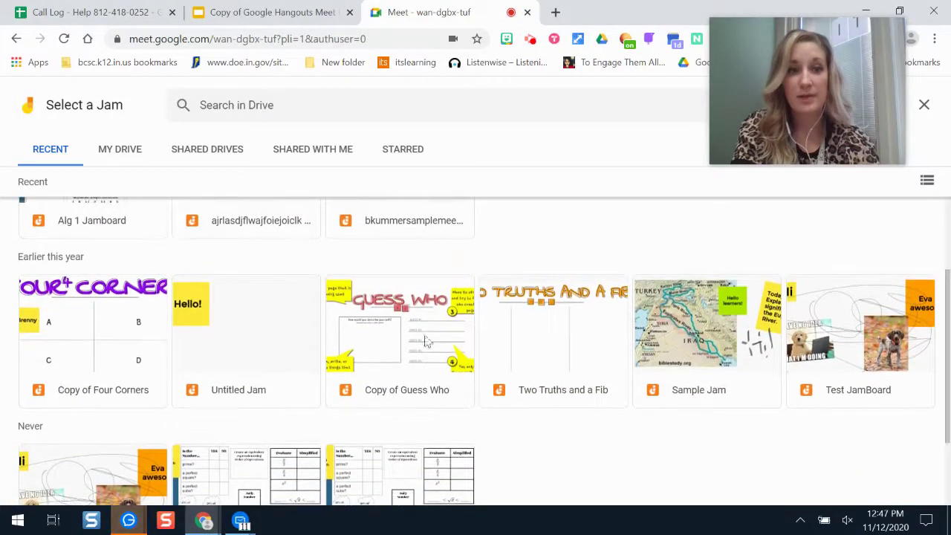
{"action": "left_click", "coordinate": [32, 362]}
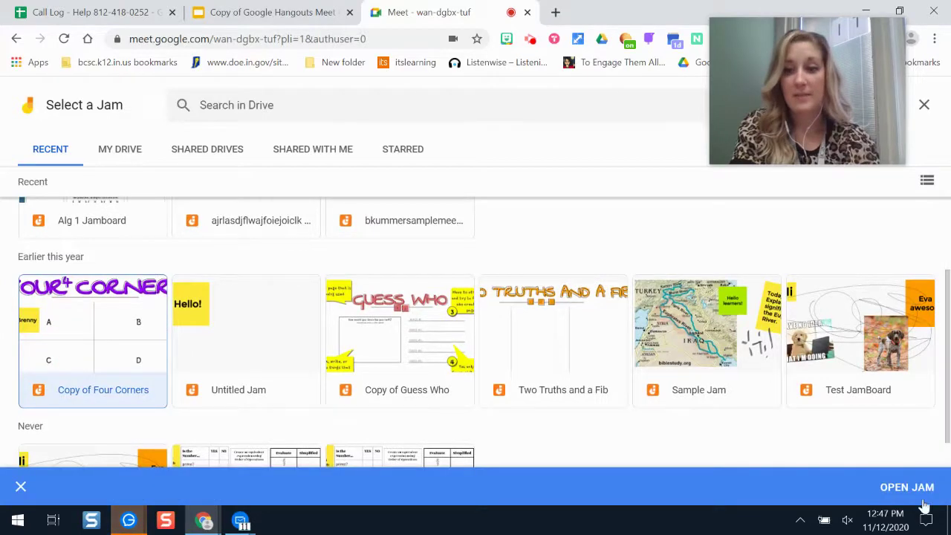
Open the chosen Jam, shift the name sticky note beside A, and check sharing settings.
{"action": "left_click", "coordinate": [902, 486]}
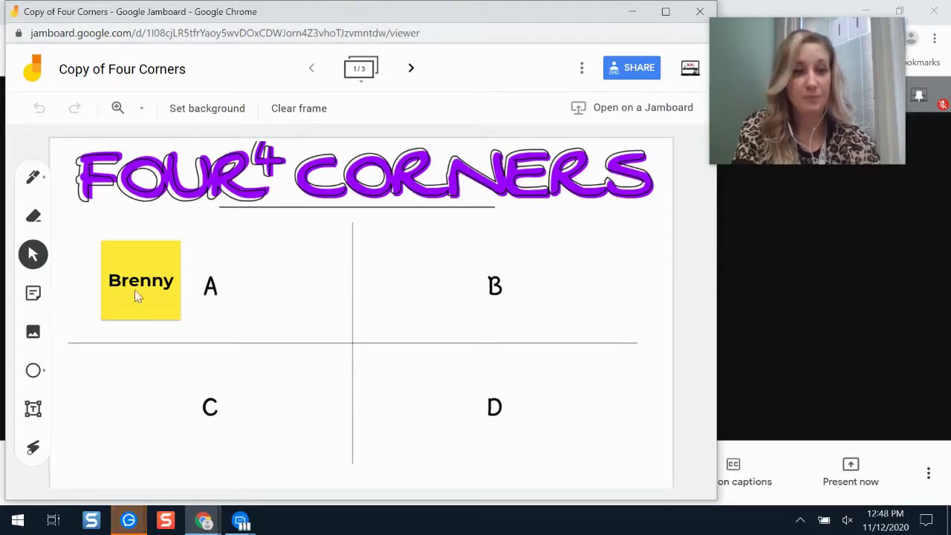
{"action": "left_click_drag", "start_coordinate": [131, 273], "coordinate": [269, 279]}
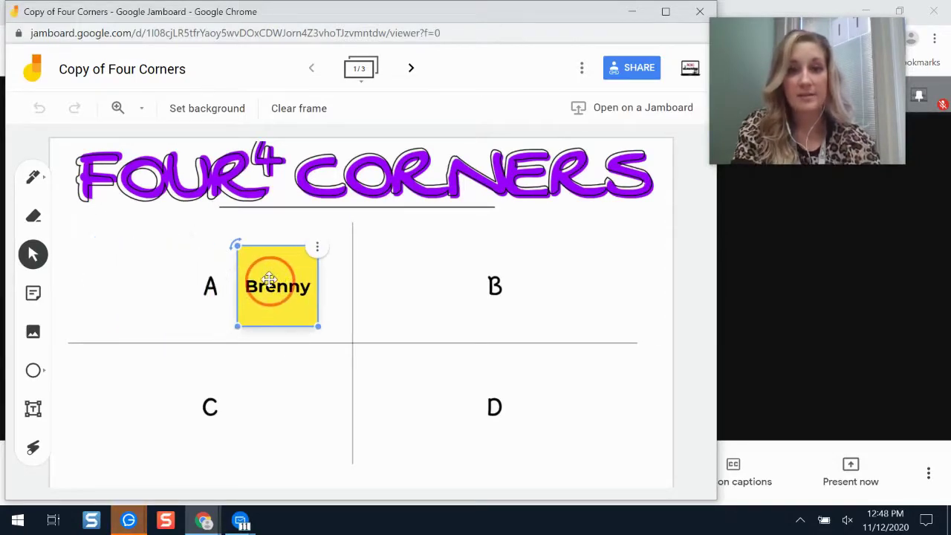
{"action": "left_click", "coordinate": [623, 66]}
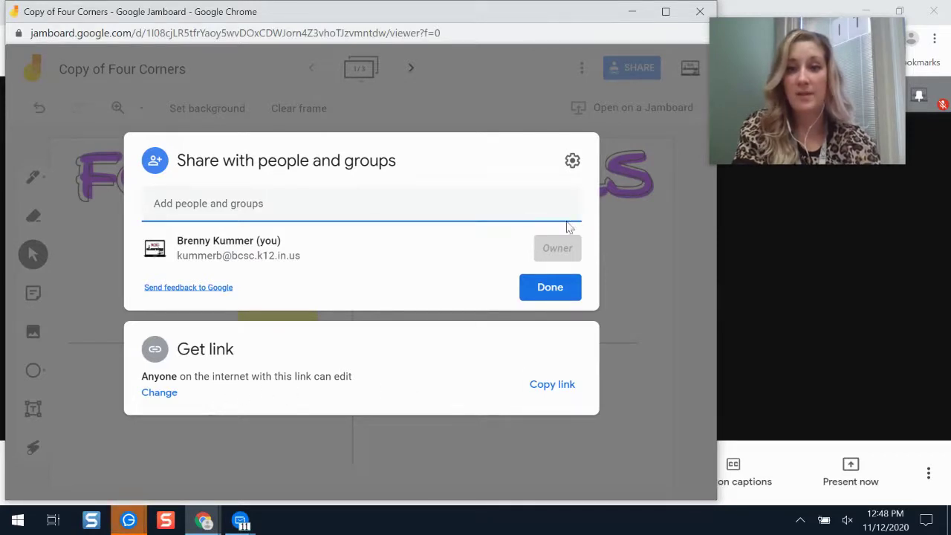
{"action": "left_click", "coordinate": [549, 288]}
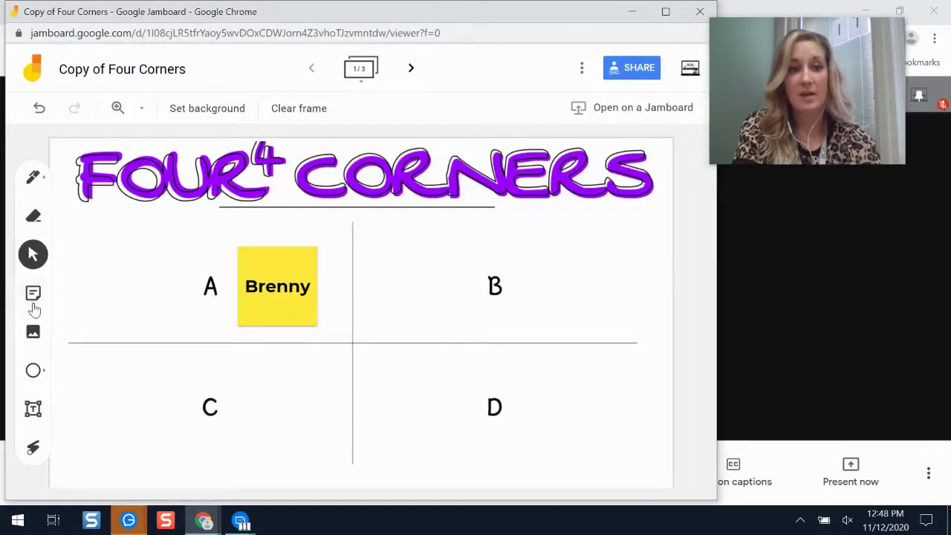
{"action": "left_click", "coordinate": [33, 294]}
{"action": "left_click", "coordinate": [434, 350]}
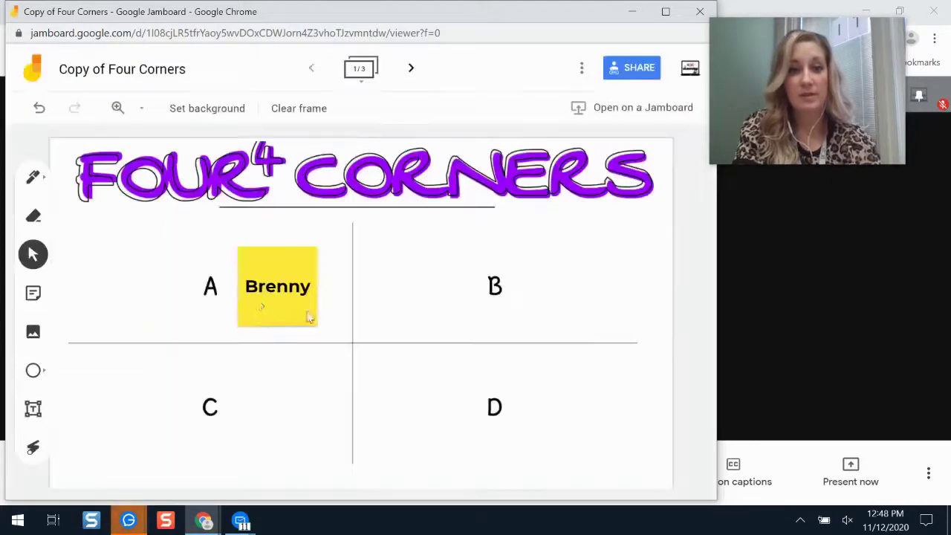
Drag the name sticky note through corners D, C and B into A, then minimize the board.
{"action": "left_click_drag", "start_coordinate": [269, 292], "coordinate": [493, 452]}
{"action": "left_click_drag", "start_coordinate": [380, 444], "coordinate": [238, 406]}
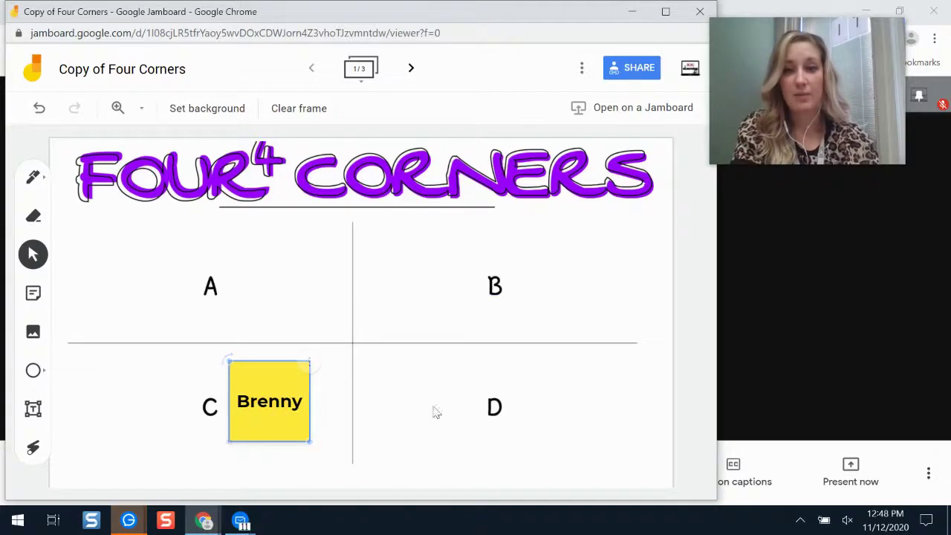
{"action": "left_click_drag", "start_coordinate": [290, 420], "coordinate": [213, 408]}
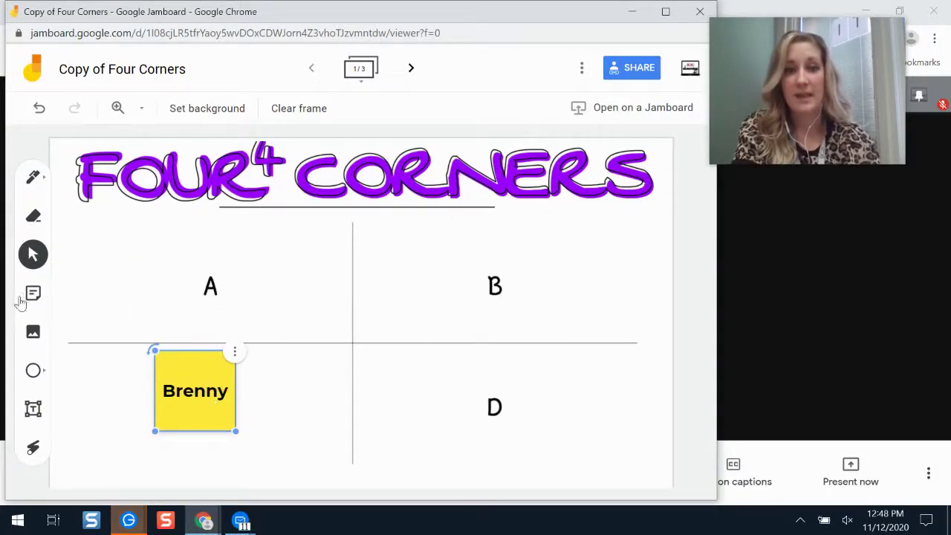
{"action": "left_click_drag", "start_coordinate": [190, 388], "coordinate": [233, 256]}
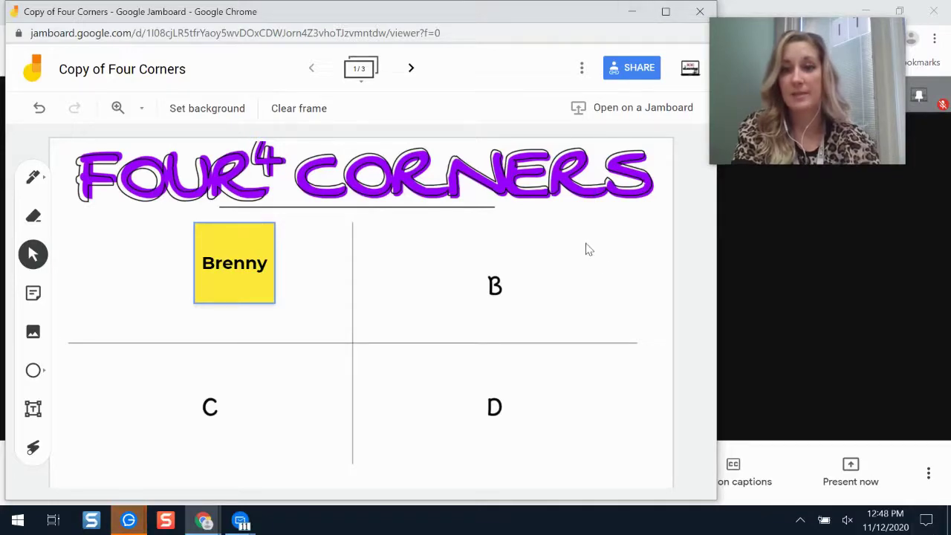
{"action": "left_click", "coordinate": [631, 14]}
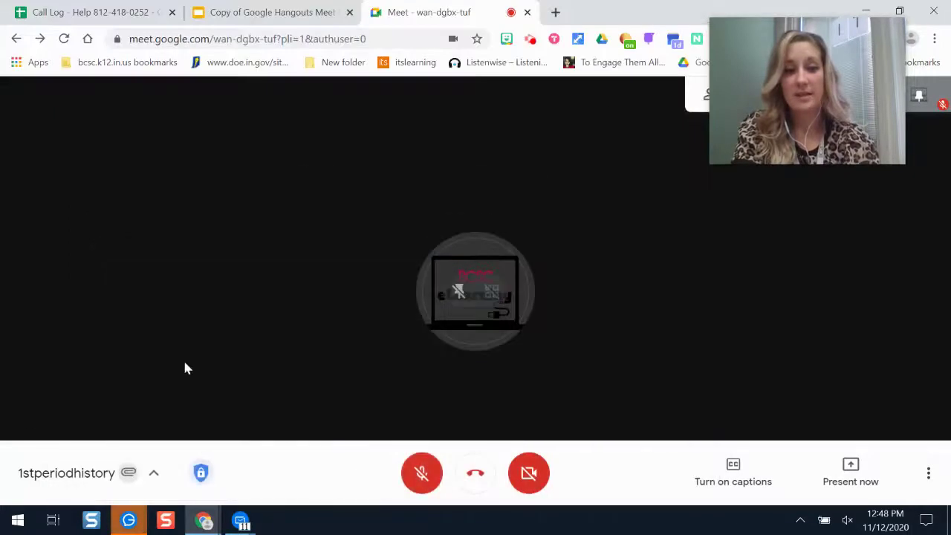
{"action": "left_click", "coordinate": [142, 476]}
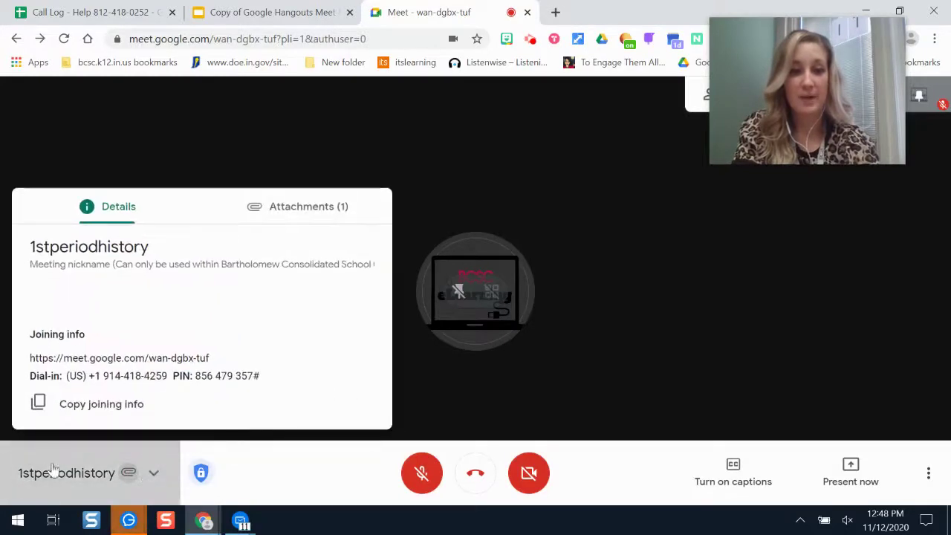
{"action": "left_click", "coordinate": [298, 208]}
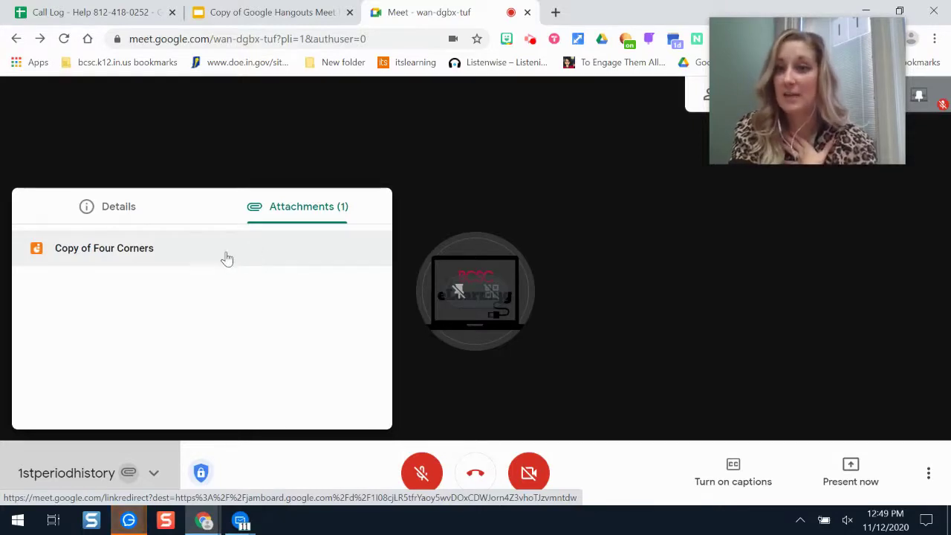
{"action": "mouse_move", "coordinate": [206, 523]}
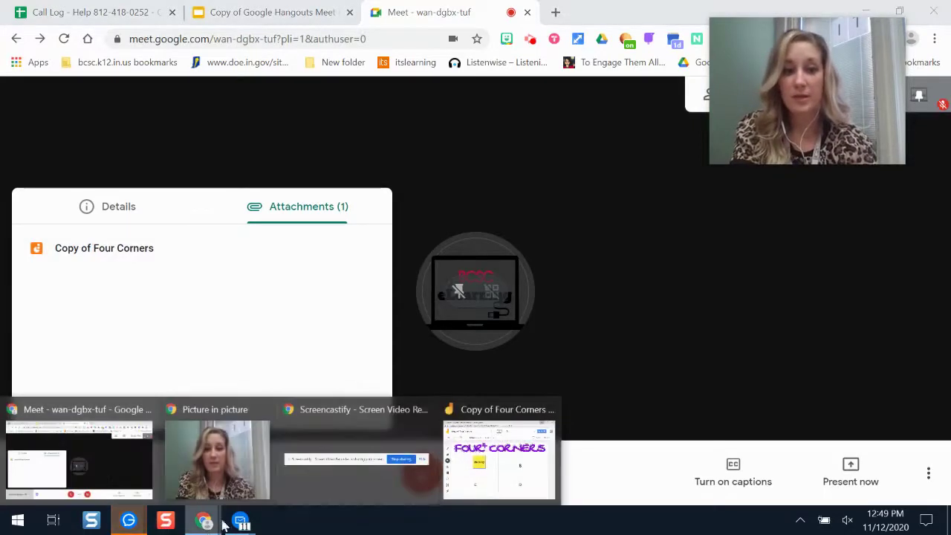
{"action": "left_click", "coordinate": [499, 453]}
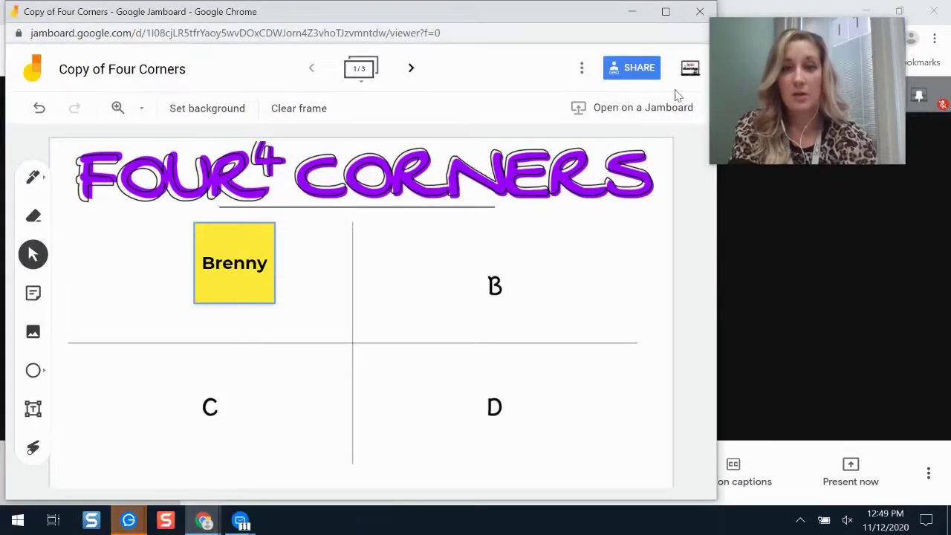
{"action": "left_click", "coordinate": [613, 70]}
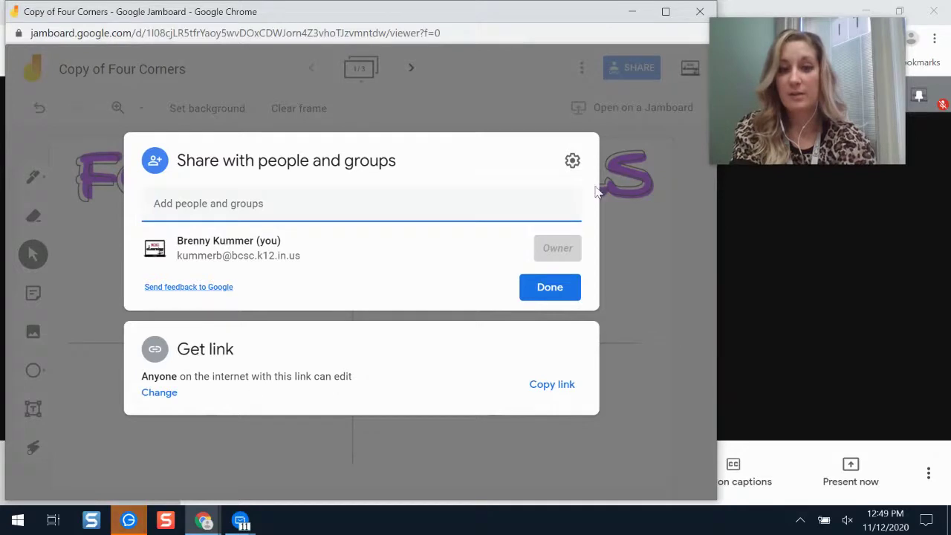
{"action": "left_click", "coordinate": [556, 287]}
{"action": "left_click", "coordinate": [736, 106]}
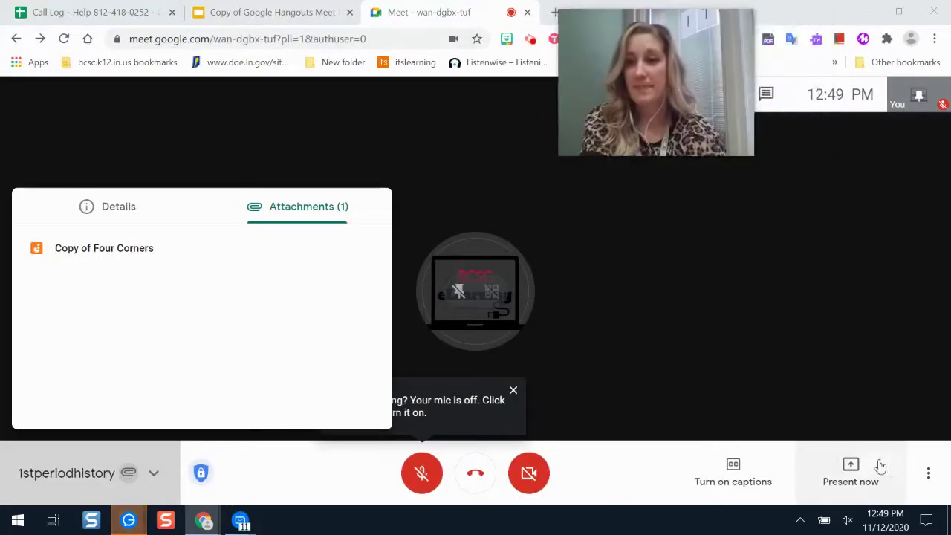
{"action": "left_click", "coordinate": [917, 414]}
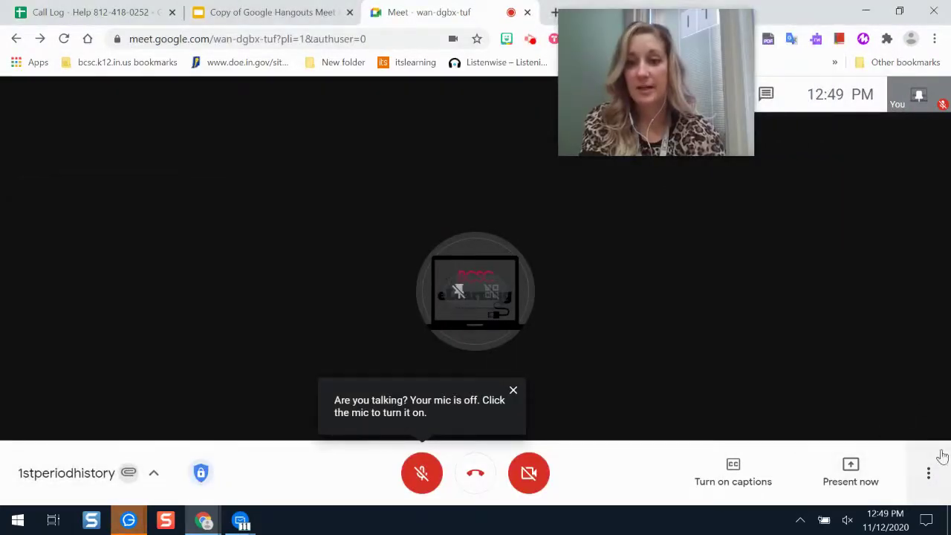
Review the More options menu twice, closing it each time without choosing anything.
{"action": "left_click", "coordinate": [928, 473]}
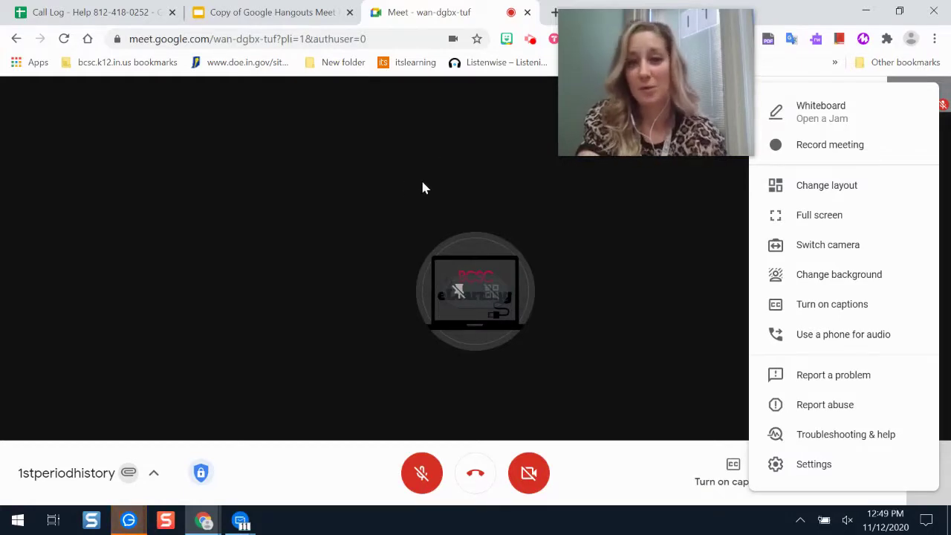
{"action": "left_click", "coordinate": [473, 191]}
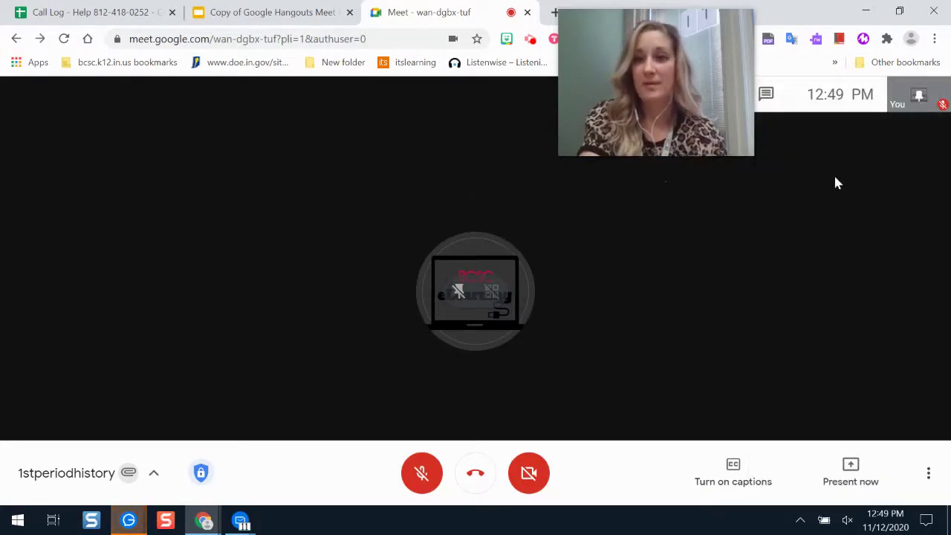
{"action": "left_click", "coordinate": [928, 473]}
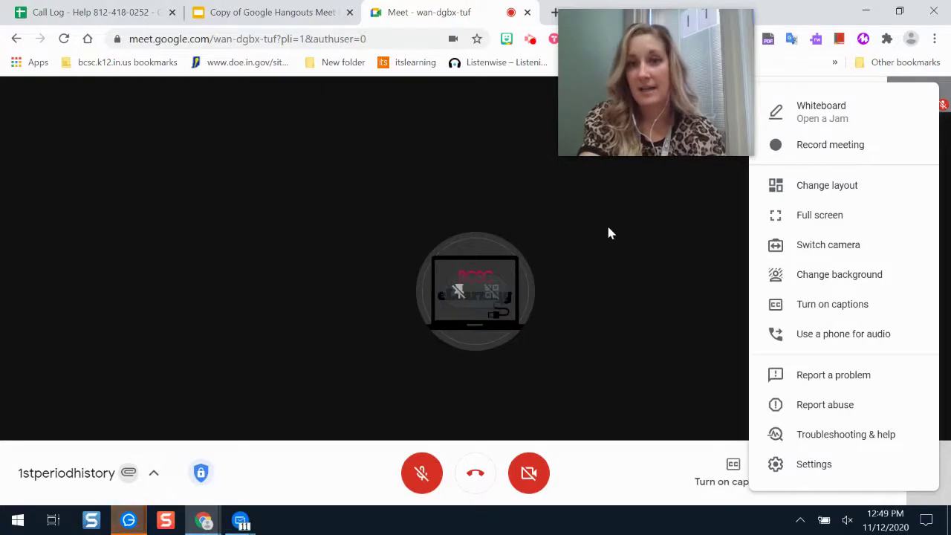
{"action": "left_click", "coordinate": [693, 326]}
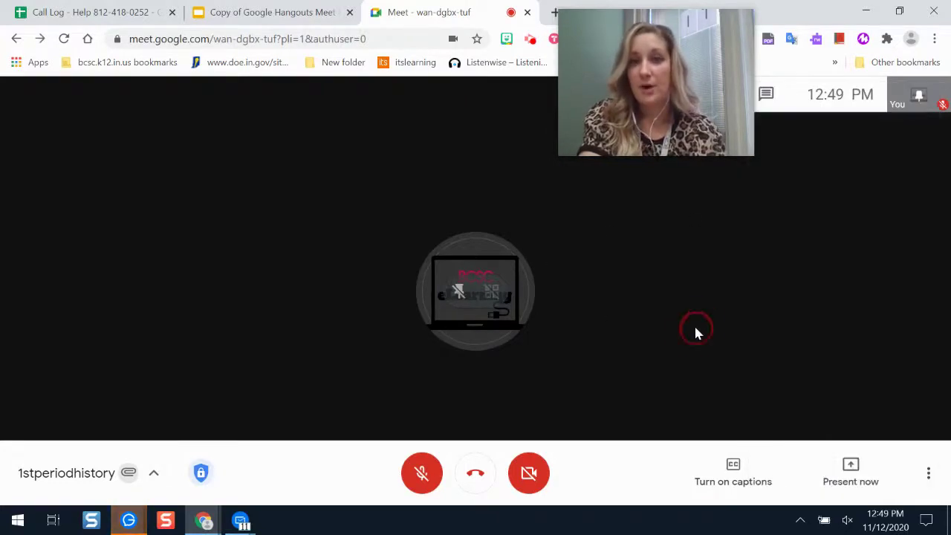
Check the People panel to confirm only the host remains in the call, then close it.
{"action": "mouse_move", "coordinate": [620, 74]}
{"action": "left_click_drag", "start_coordinate": [644, 90], "coordinate": [666, 90]}
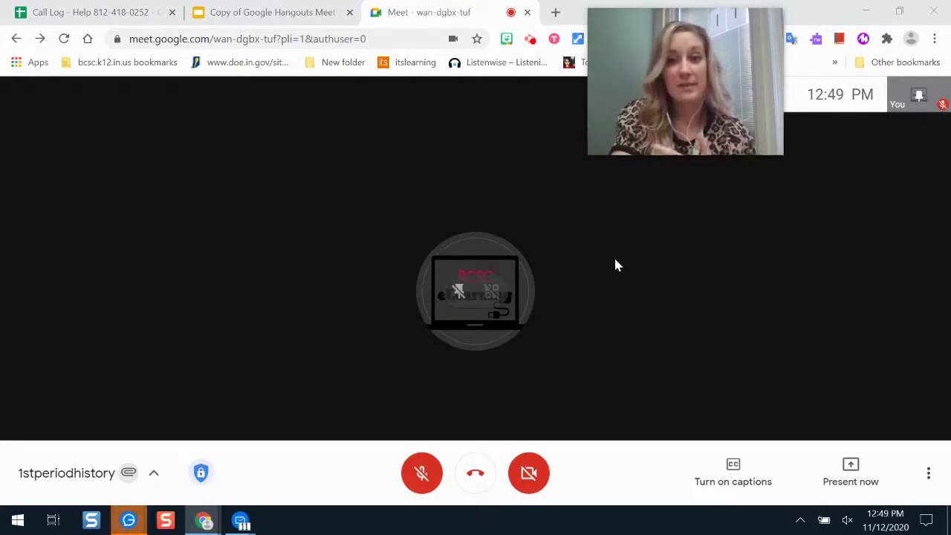
{"action": "left_click_drag", "start_coordinate": [735, 107], "coordinate": [623, 102]}
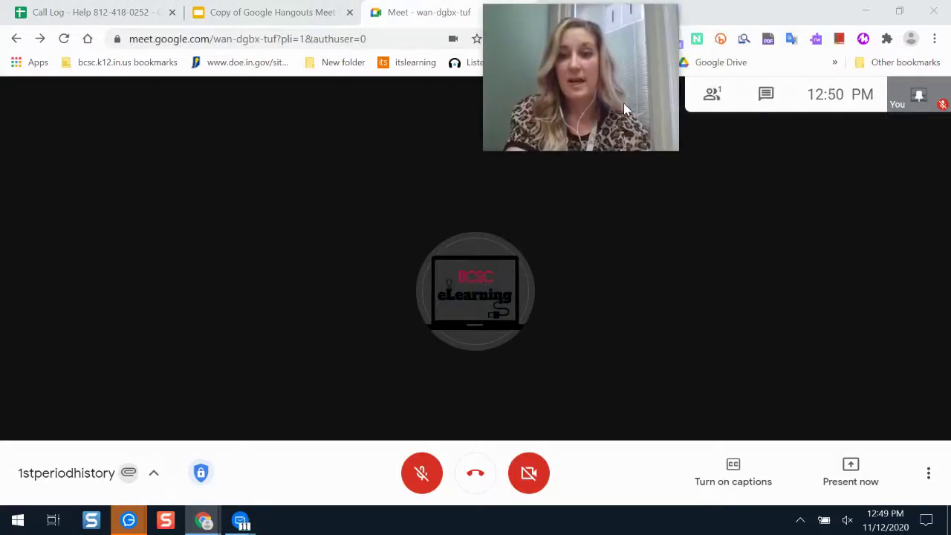
{"action": "left_click", "coordinate": [715, 105]}
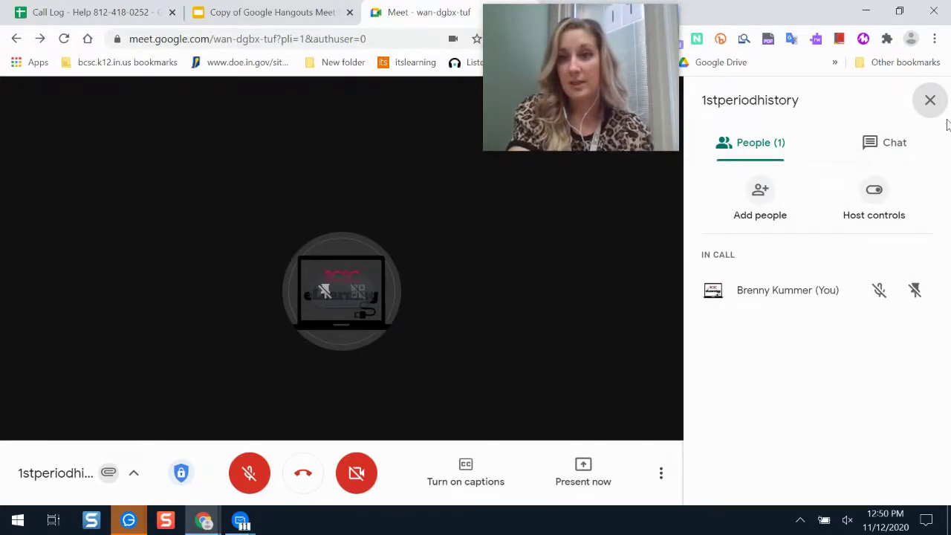
{"action": "left_click", "coordinate": [930, 101]}
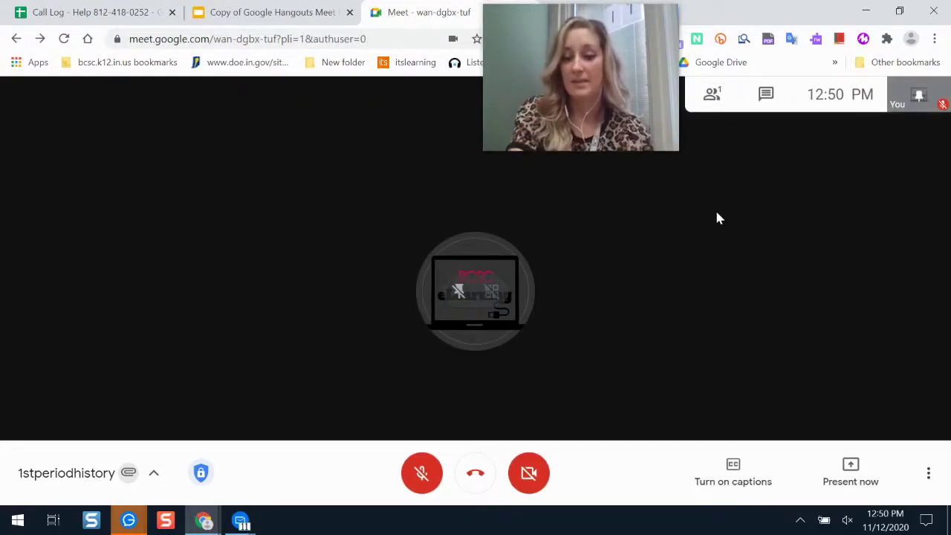
{"action": "mouse_move", "coordinate": [505, 329]}
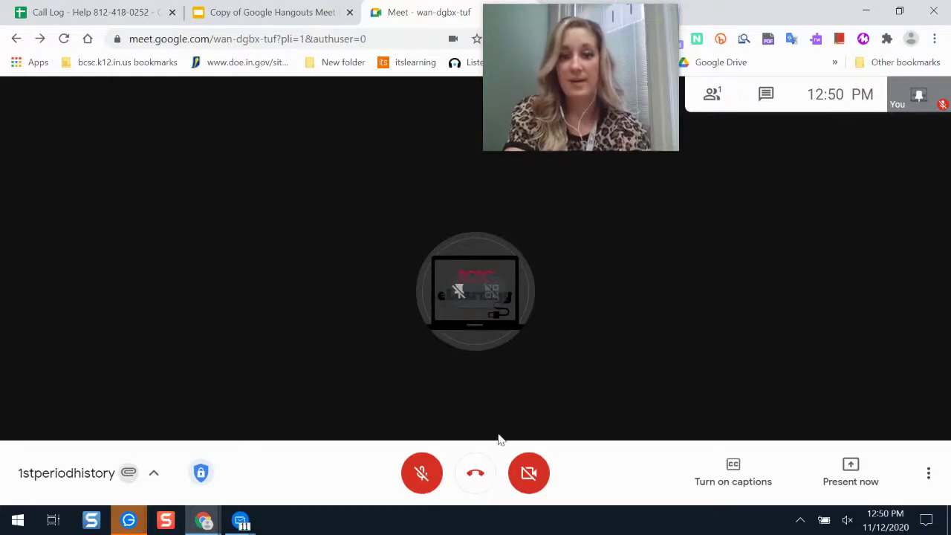
Leave the 1stperiodhistory call, return to the Meet home screen, and bring up the Join or start a meeting prompt.
{"action": "left_click", "coordinate": [474, 476]}
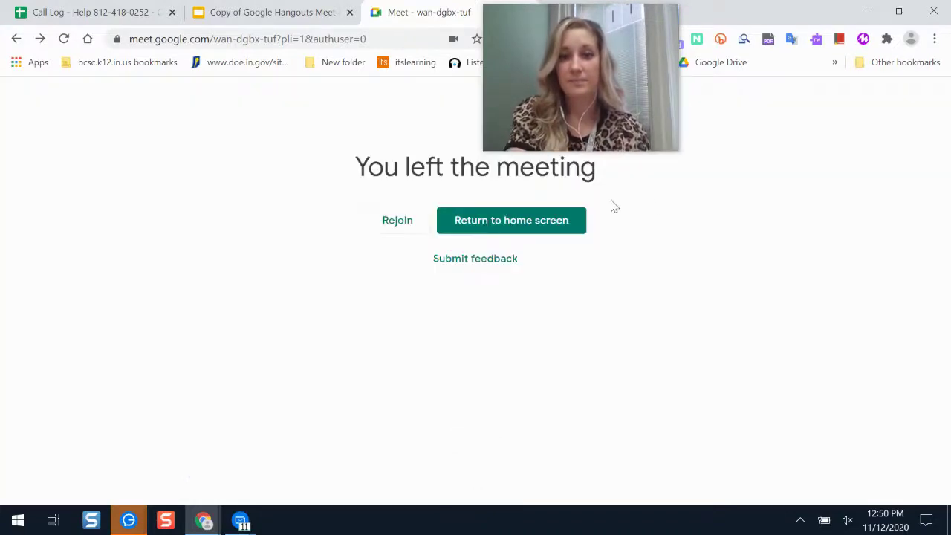
{"action": "left_click_drag", "start_coordinate": [626, 132], "coordinate": [862, 70]}
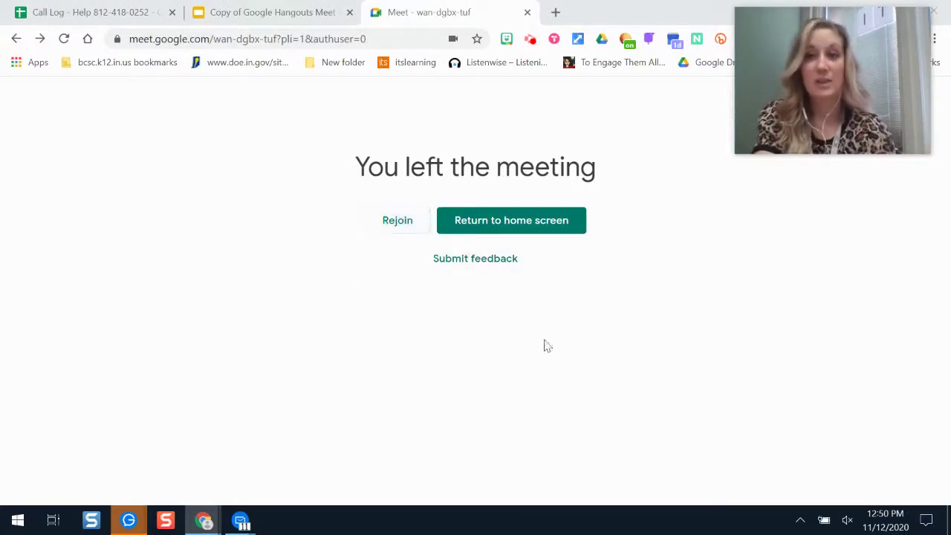
{"action": "left_click", "coordinate": [548, 231]}
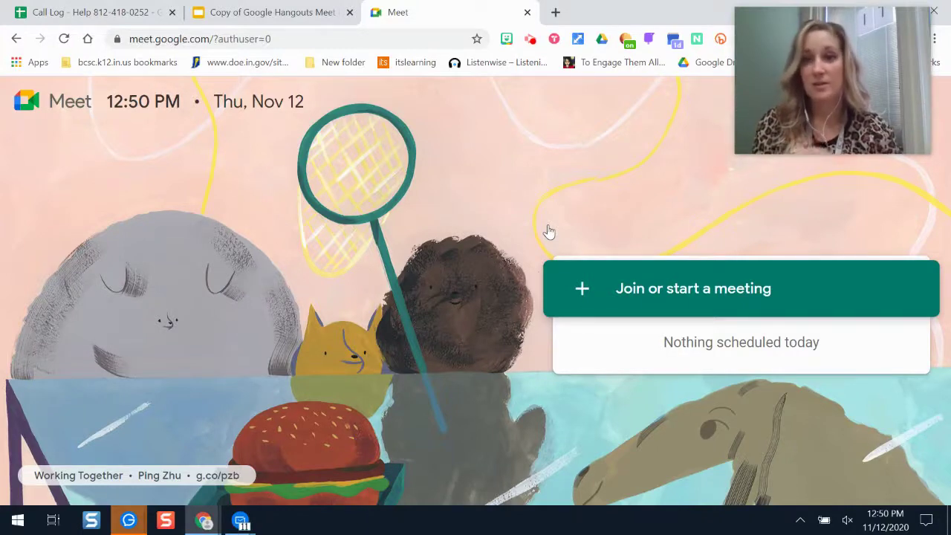
{"action": "left_click", "coordinate": [676, 290]}
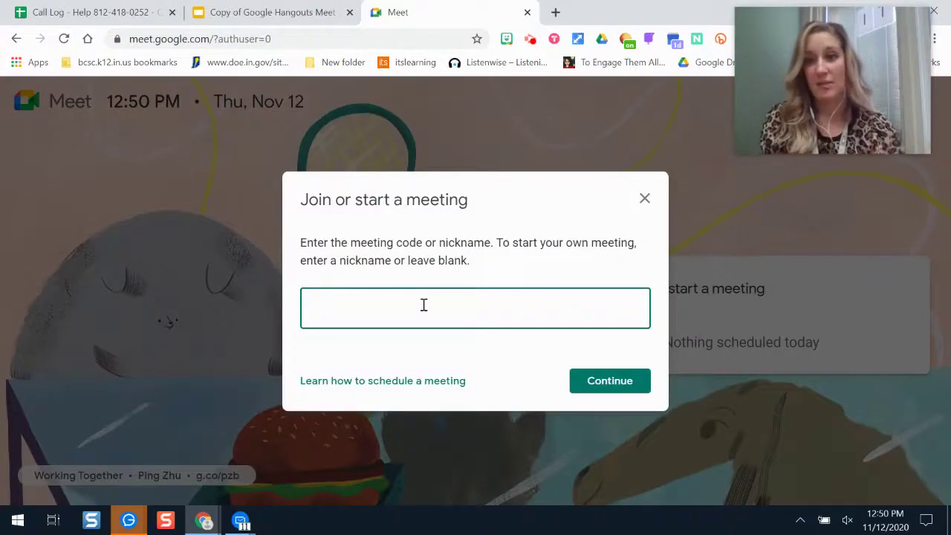